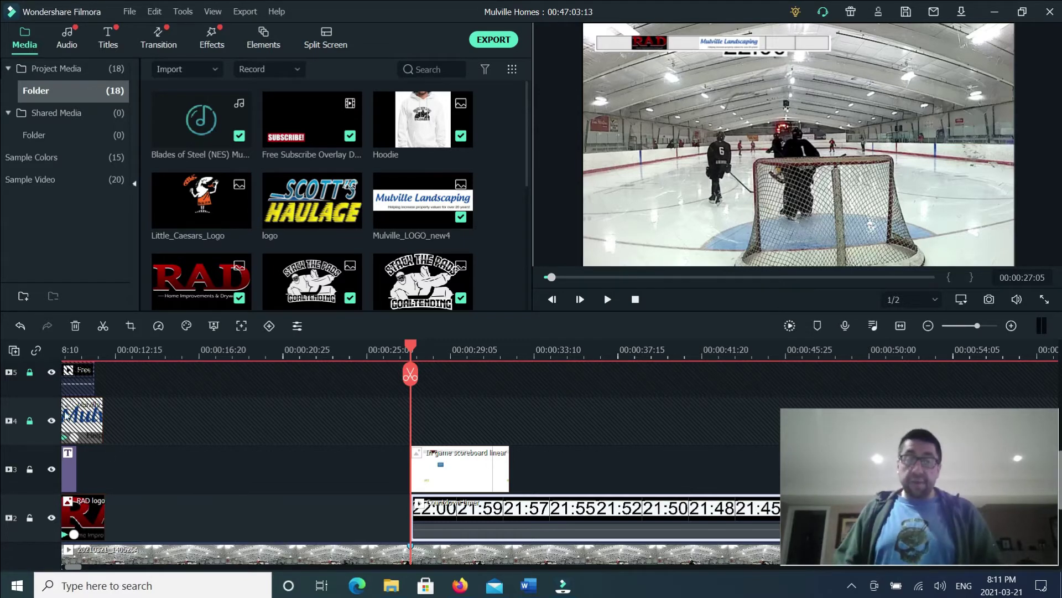
# - Unlock track 4 and move the countdown timer clip from track 2 up to track 4
pyautogui.click(30, 422)
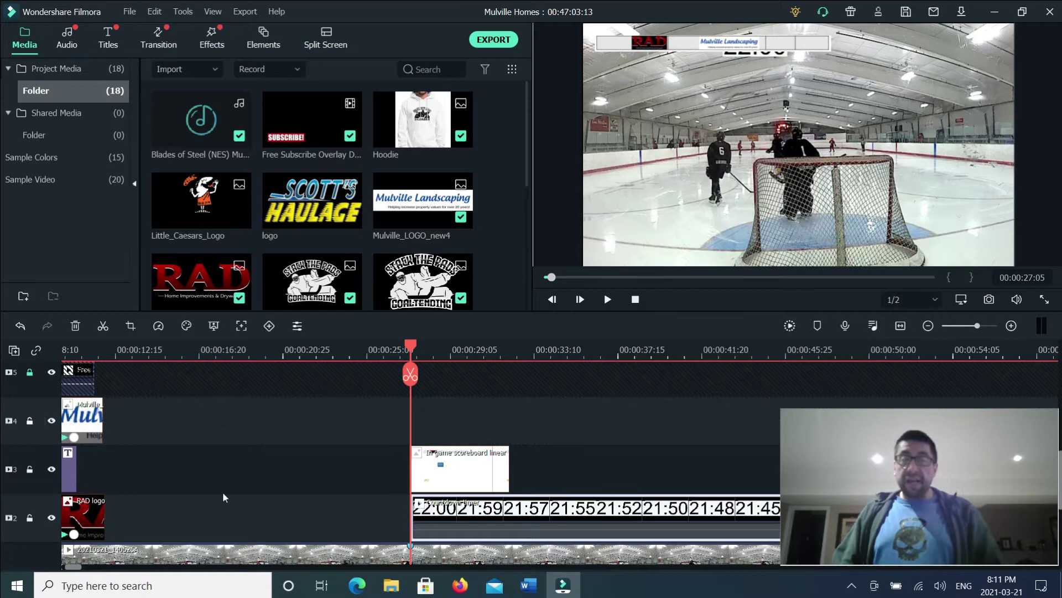
pyautogui.moveTo(510, 512); pyautogui.dragTo(468, 521)
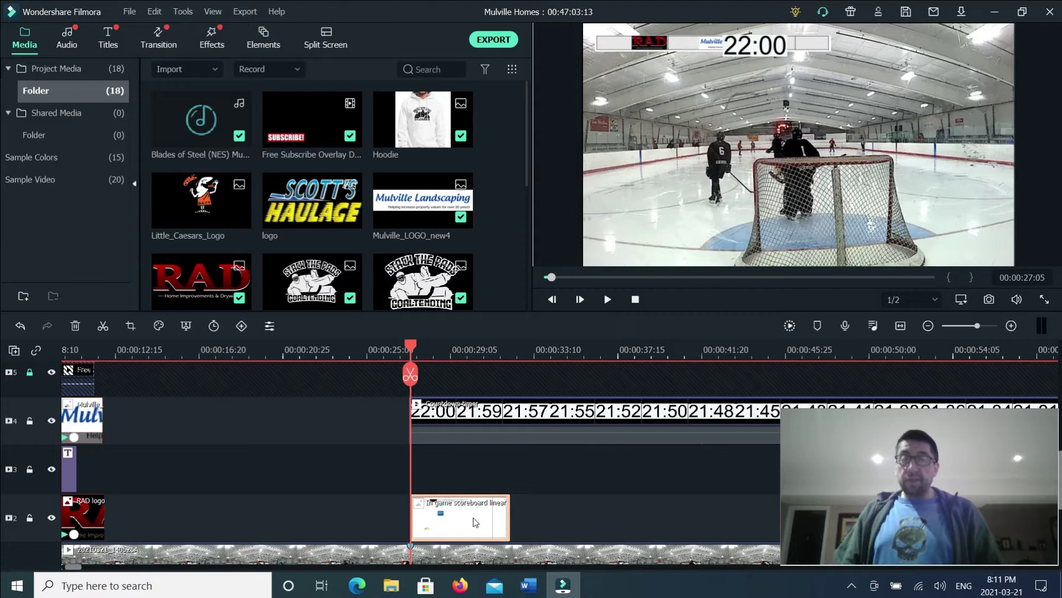
# - Set the scoreboard clip's duration to 00:22:05:00 and drop the countdown timer to track 3
pyautogui.rightClick(475, 522)
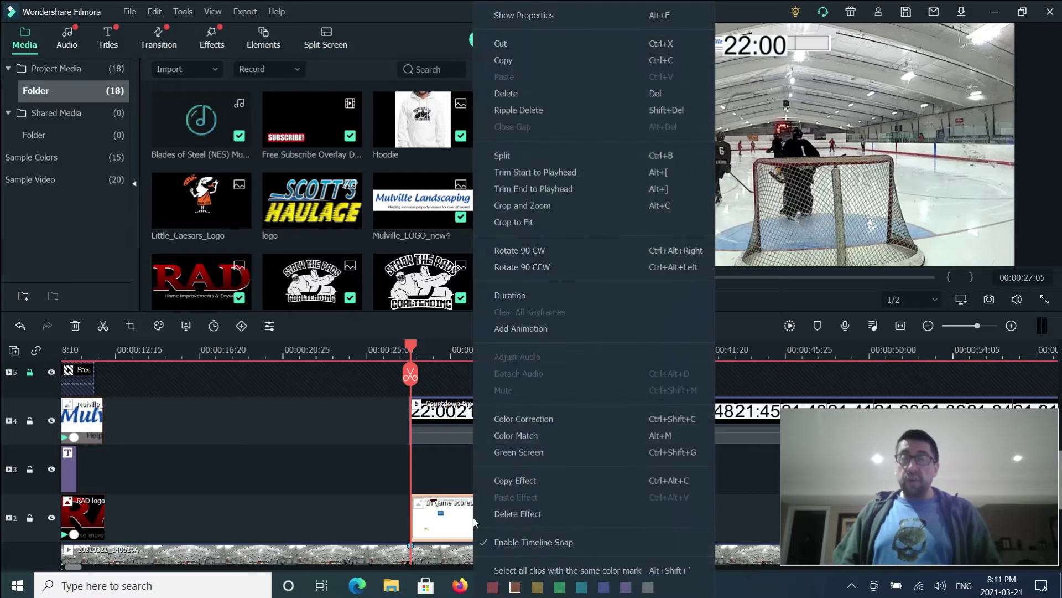
pyautogui.click(563, 298)
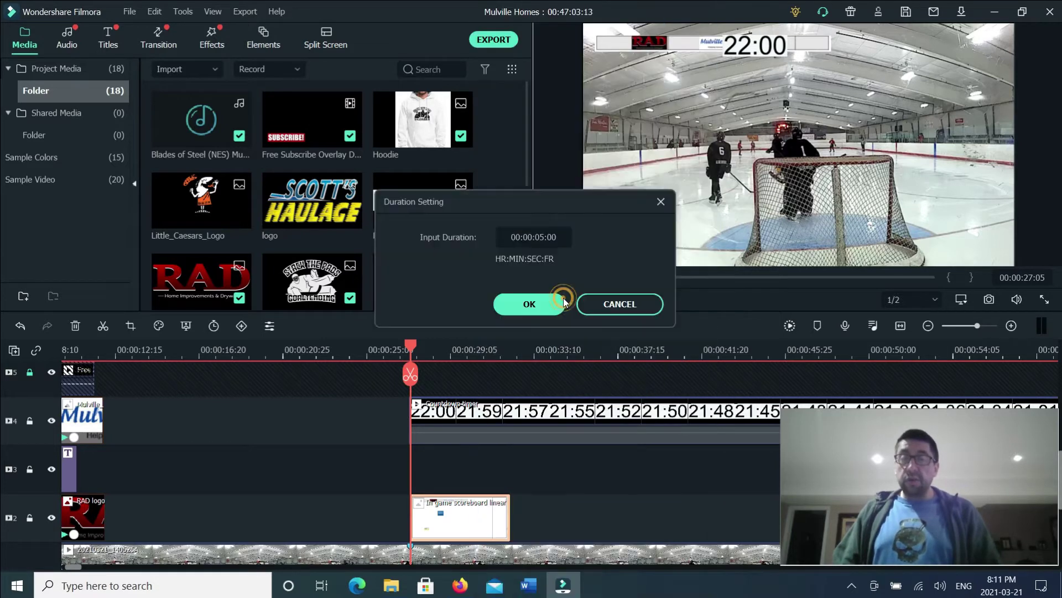
pyautogui.click(522, 237)
pyautogui.click(528, 237)
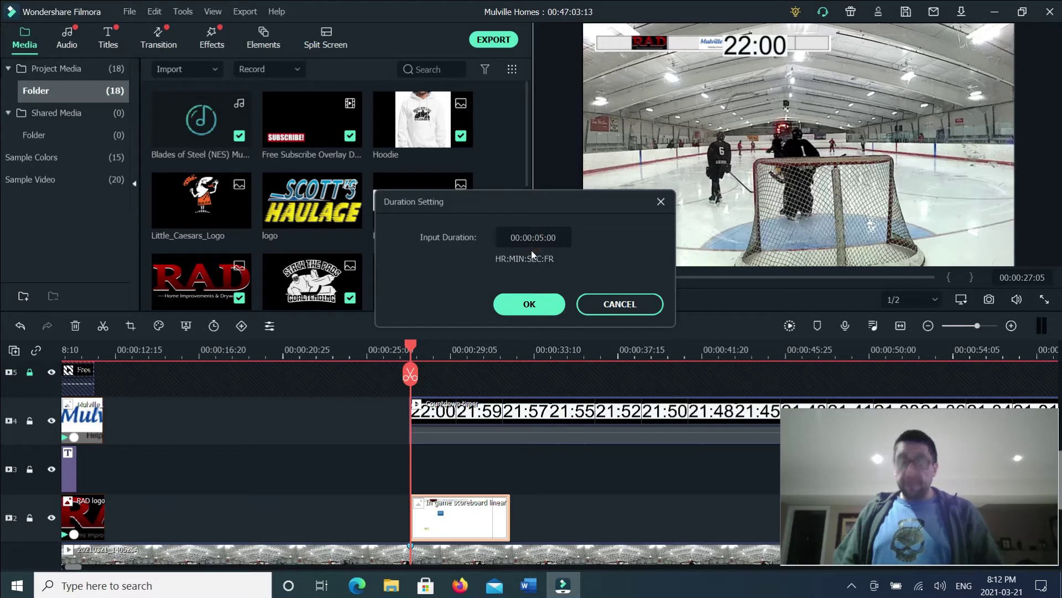
pyautogui.write('22')
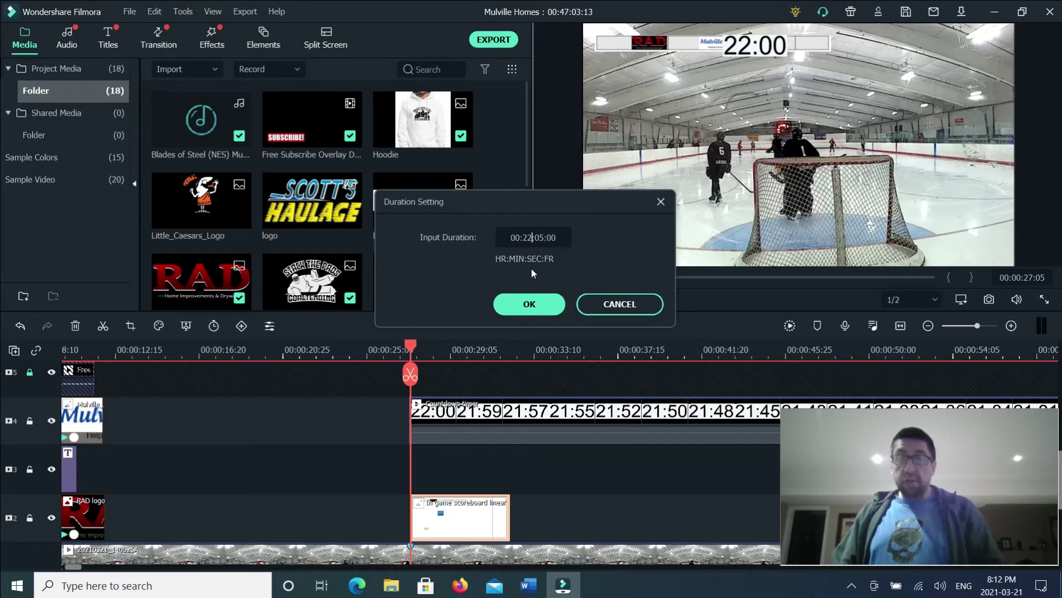
pyautogui.click(530, 304)
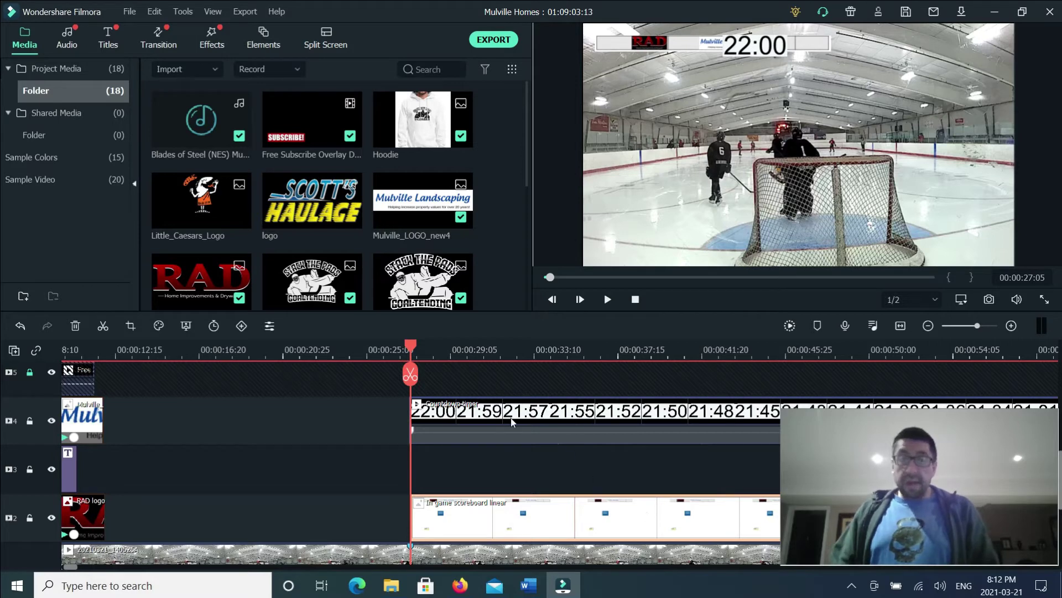
pyautogui.moveTo(503, 419); pyautogui.dragTo(505, 466)
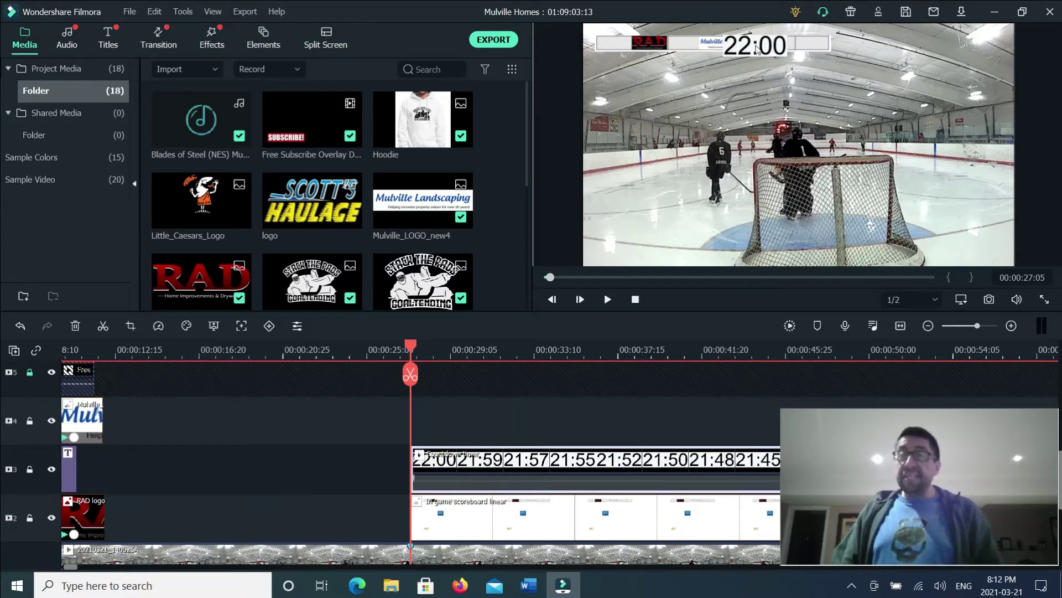
# - Shift the 22:00 countdown to the scoreboard's right end, uncovering the Mulville Landscaping logo
pyautogui.doubleClick(573, 468)
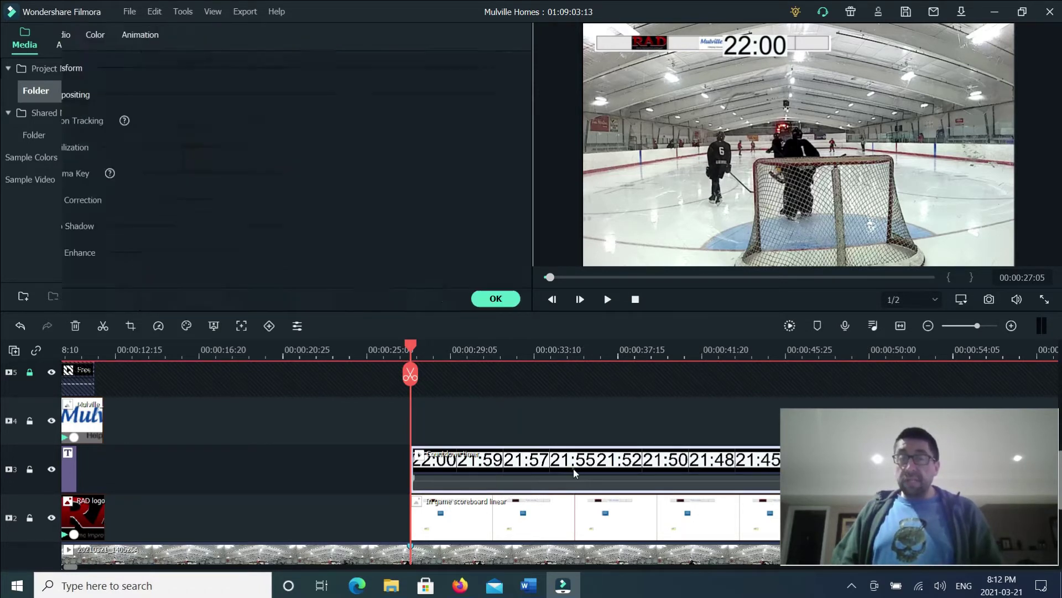
pyautogui.moveTo(763, 46); pyautogui.dragTo(835, 35)
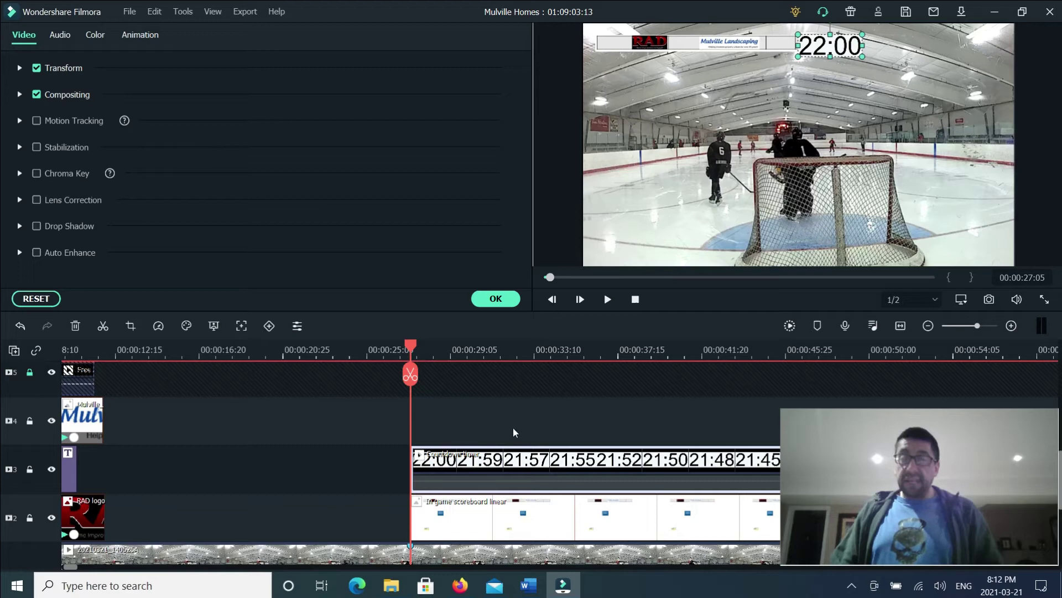
pyautogui.click(496, 299)
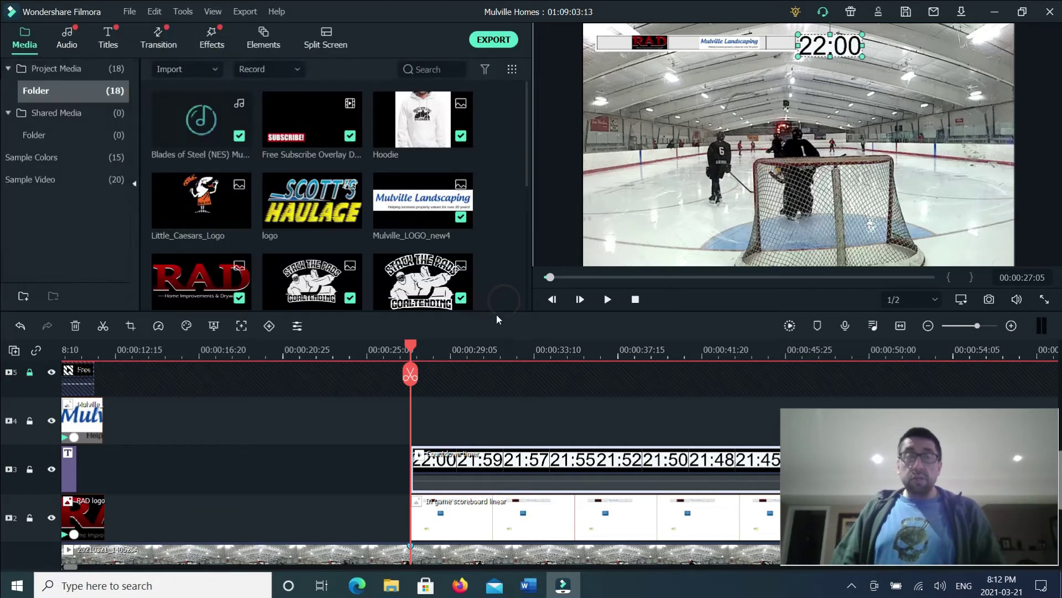
# - Place the Default Lowerthird title from Titles > Lower 3rds on track 4 at the playhead
pyautogui.click(115, 39)
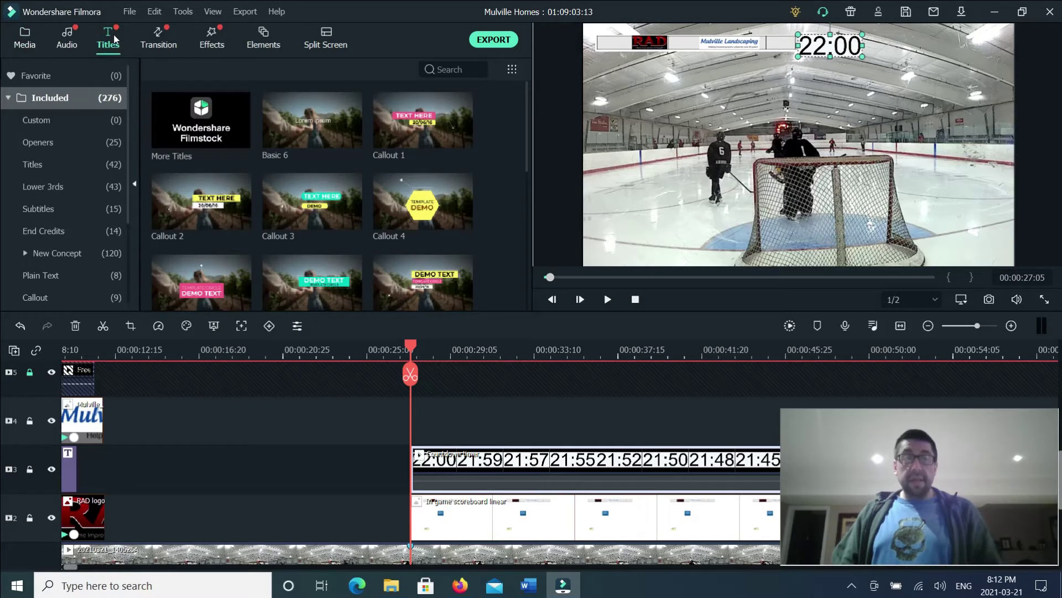
pyautogui.click(59, 192)
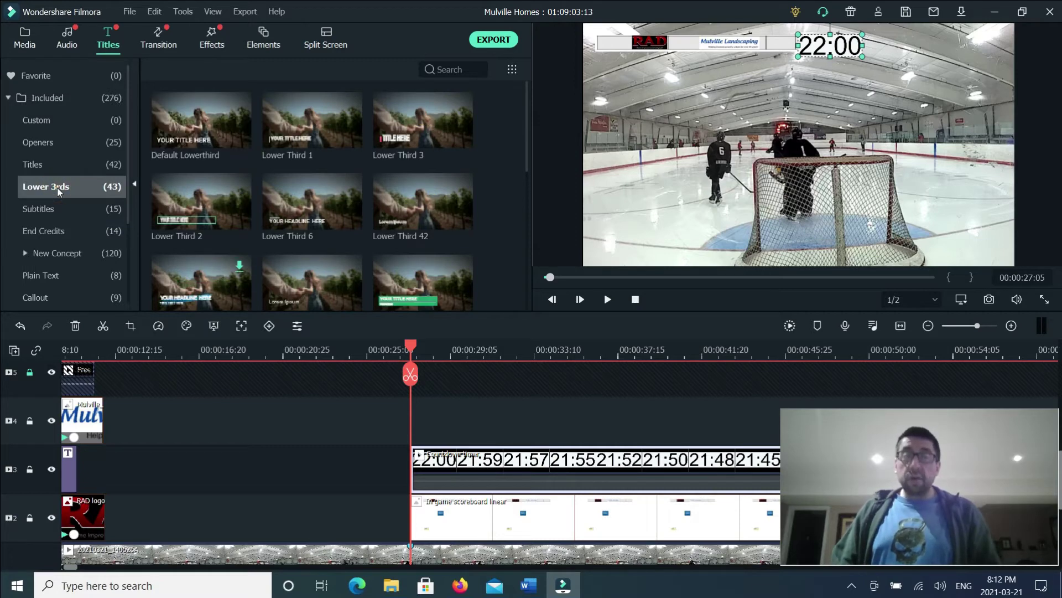
pyautogui.click(180, 124)
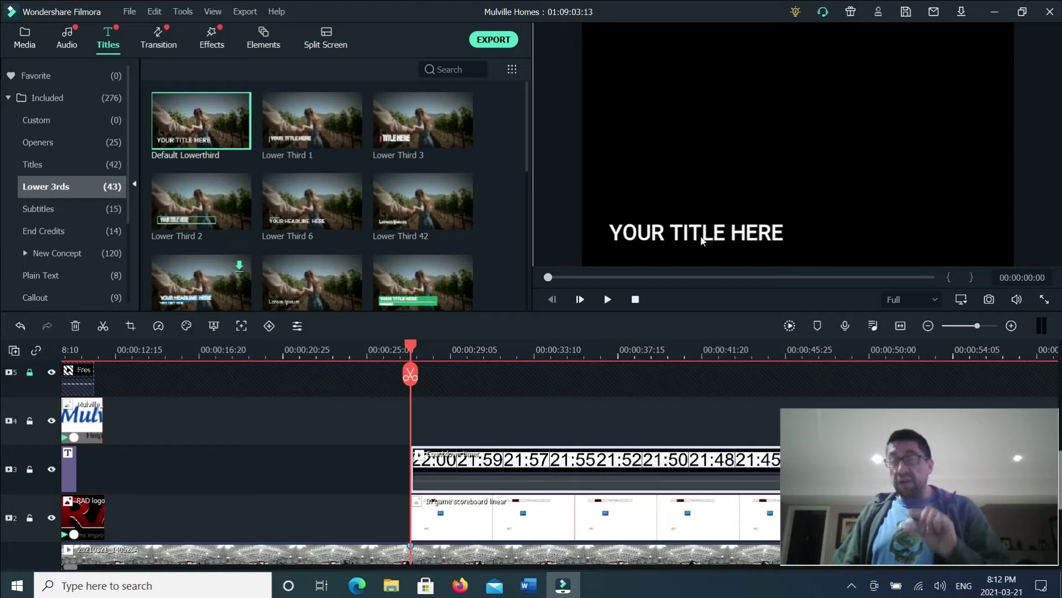
pyautogui.moveTo(193, 125); pyautogui.dragTo(414, 415)
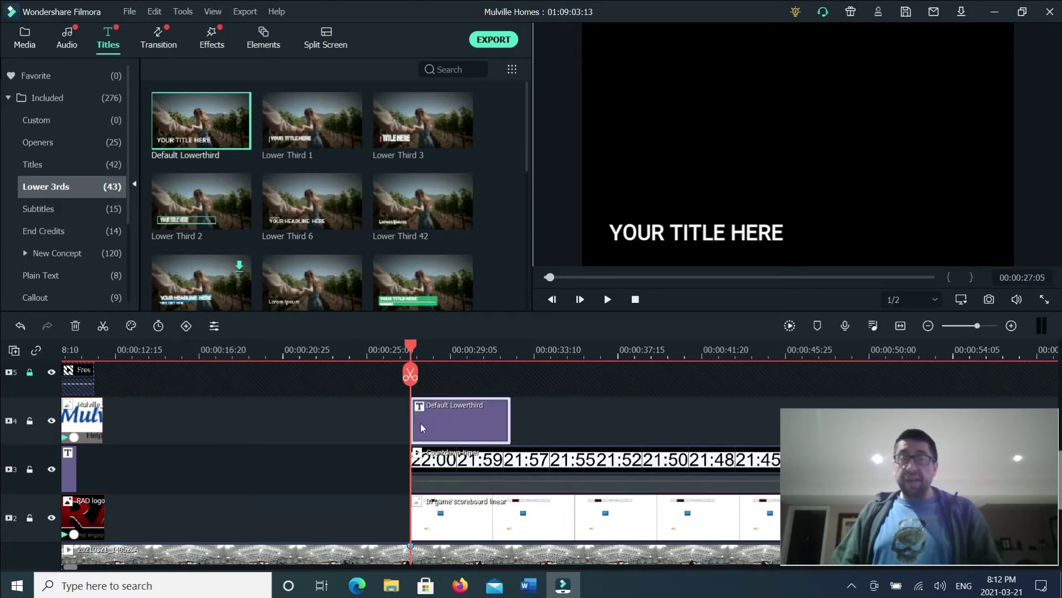
# - Replace the lower-third's YOUR TITLE HERE text with '1st' and apply Text style 2
pyautogui.doubleClick(446, 423)
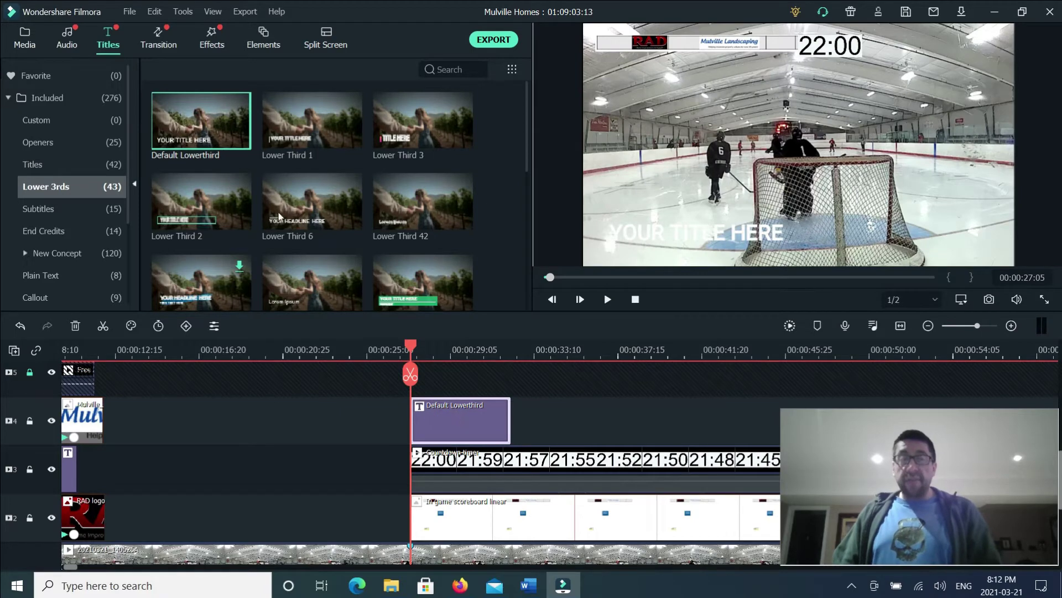
pyautogui.click(348, 140)
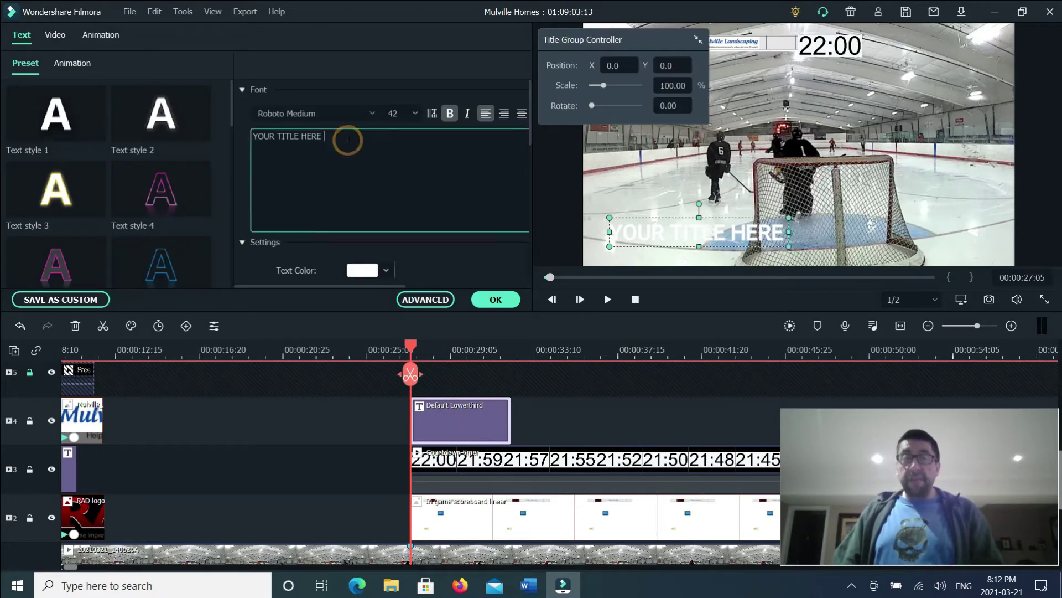
pyautogui.press('BackSpace')
pyautogui.press('BackSpace')
pyautogui.press('BackSpace')
pyautogui.press('BackSpace')
pyautogui.press('BackSpace')
pyautogui.press('BackSpace')
pyautogui.press('BackSpace')
pyautogui.press('BackSpace')
pyautogui.press('BackSpace')
pyautogui.press('BackSpace')
pyautogui.press('BackSpace')
pyautogui.press('BackSpace')
pyautogui.press('BackSpace')
pyautogui.press('BackSpace')
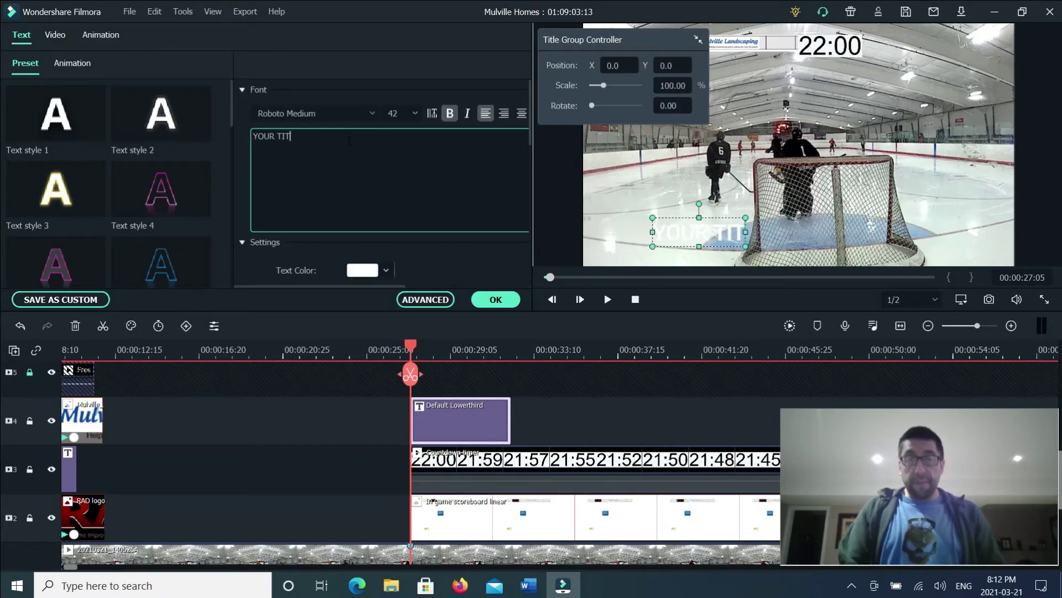
pyautogui.press('BackSpace')
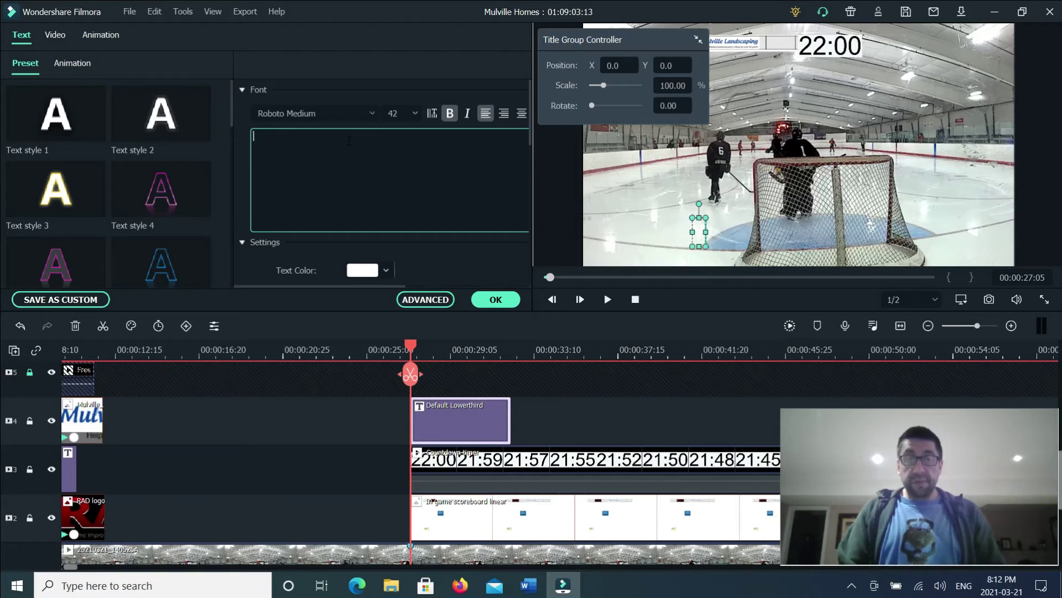
pyautogui.write('1st')
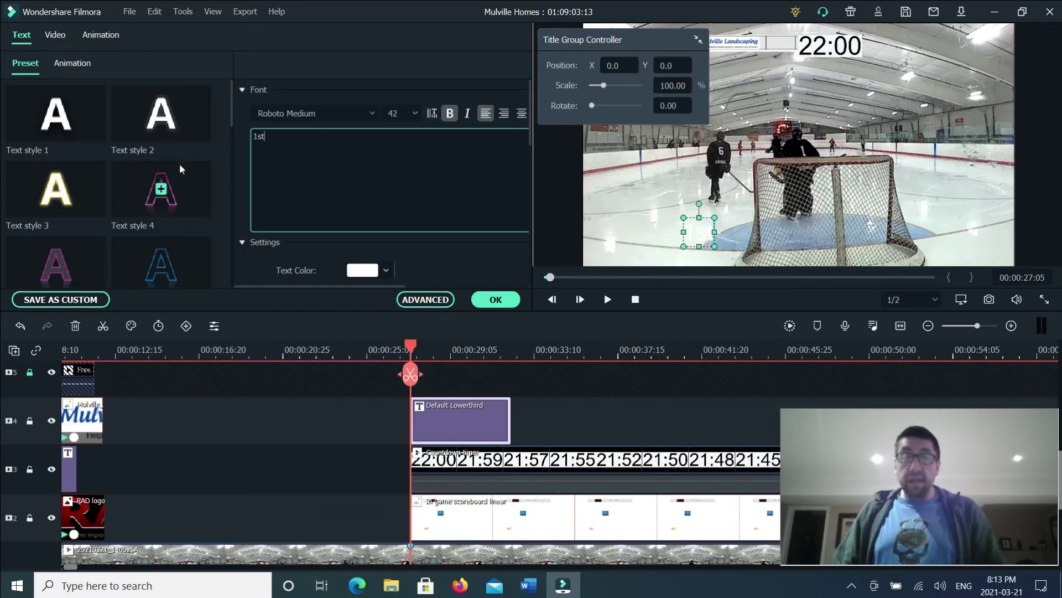
pyautogui.click(162, 118)
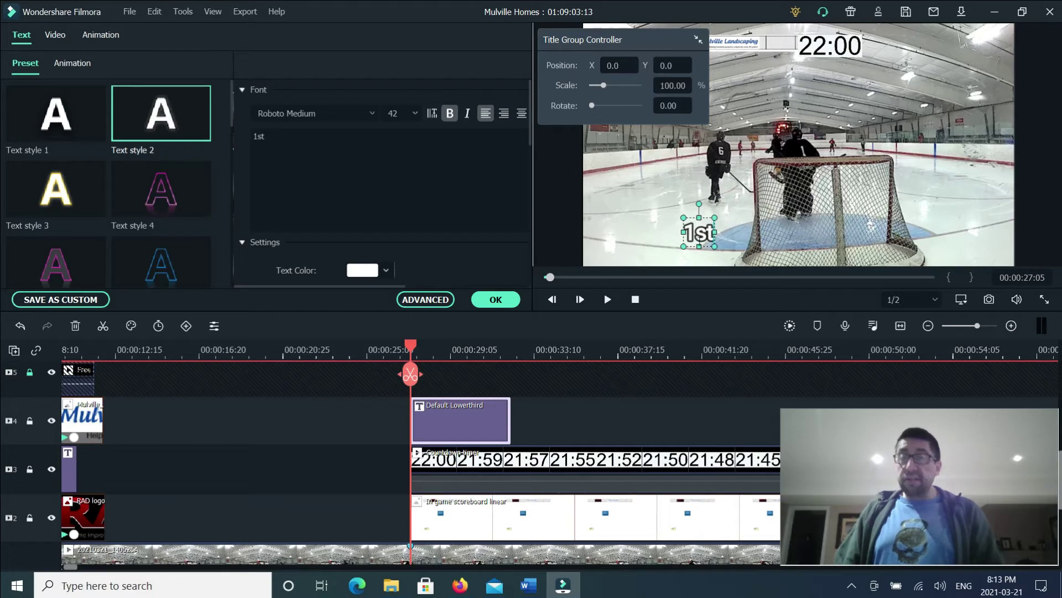
pyautogui.click(495, 301)
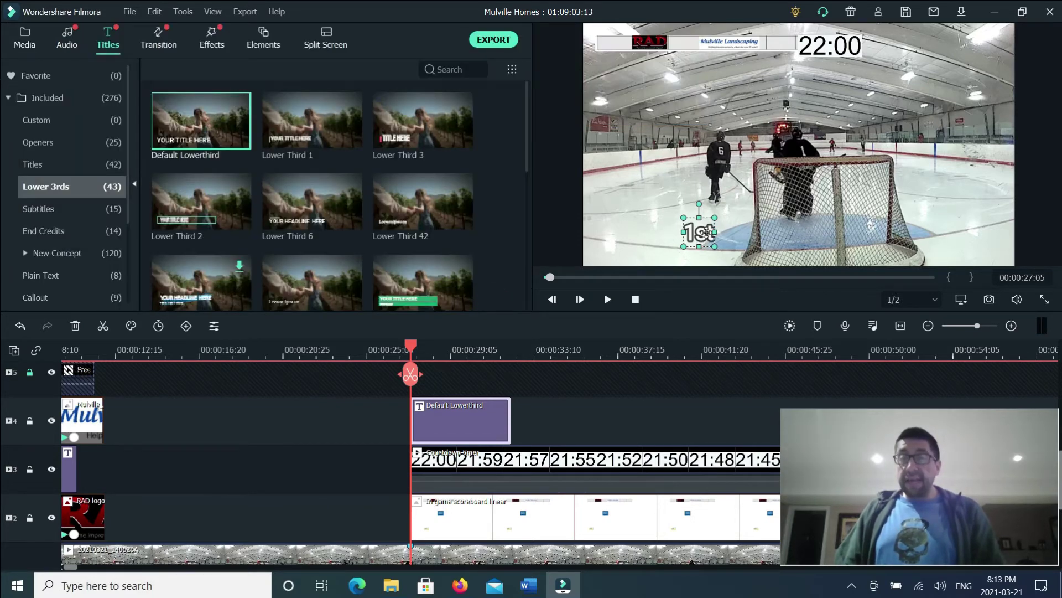
# - Move the Title Group Controller aside and put '1st' at the scoreboard's top-left, beside the RAD logo
pyautogui.moveTo(706, 231); pyautogui.dragTo(661, 145)
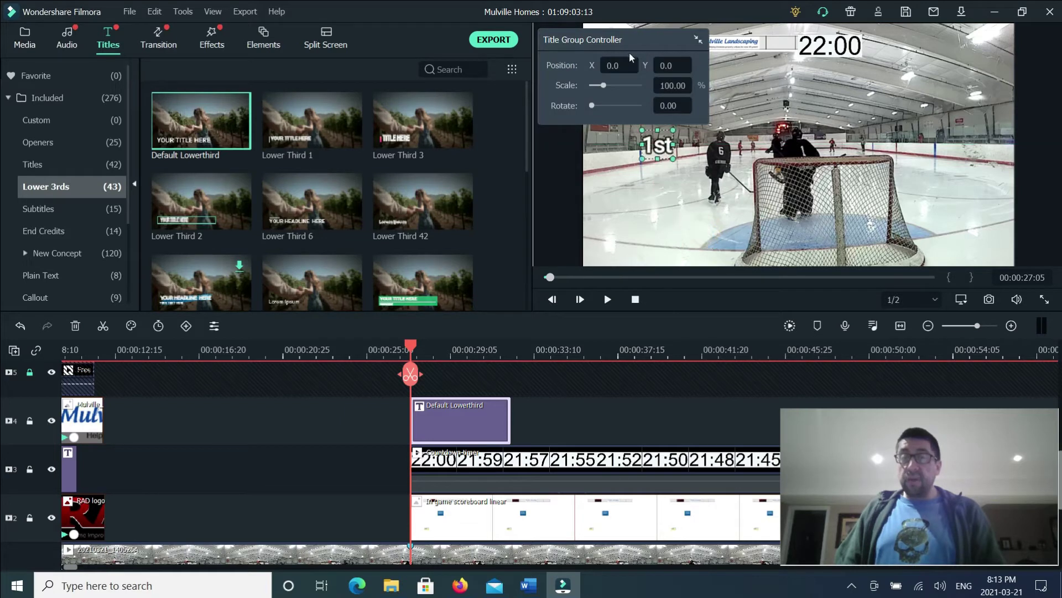
pyautogui.moveTo(633, 41); pyautogui.dragTo(981, 40)
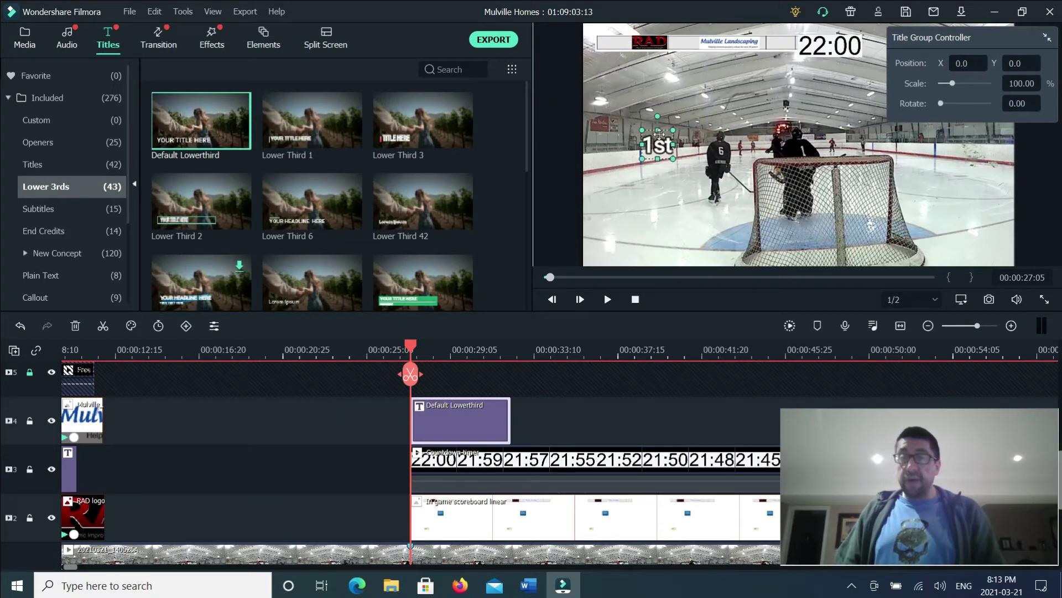
pyautogui.moveTo(657, 143); pyautogui.dragTo(618, 41)
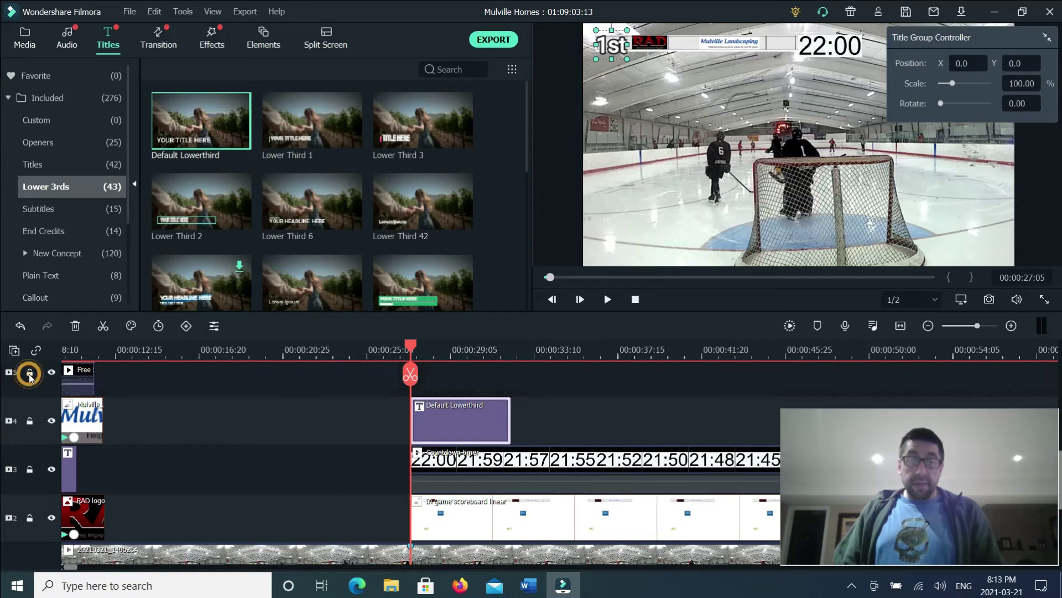
# - Scroll the timeline to reveal track 6, then unlock tracks 5 and 6
pyautogui.scroll(1, 170, 432)
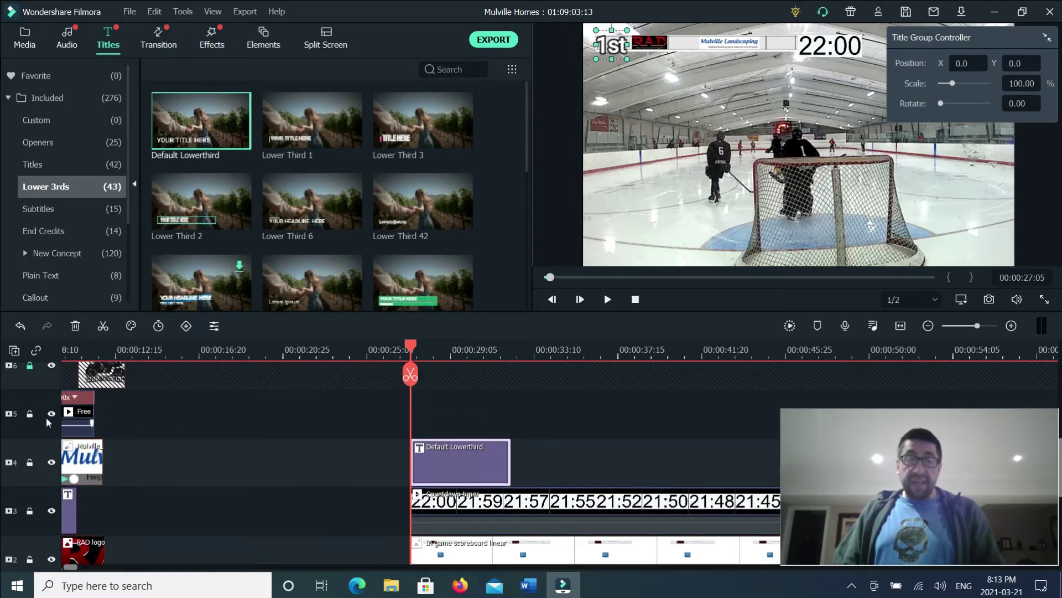
pyautogui.scroll(1, 37, 421)
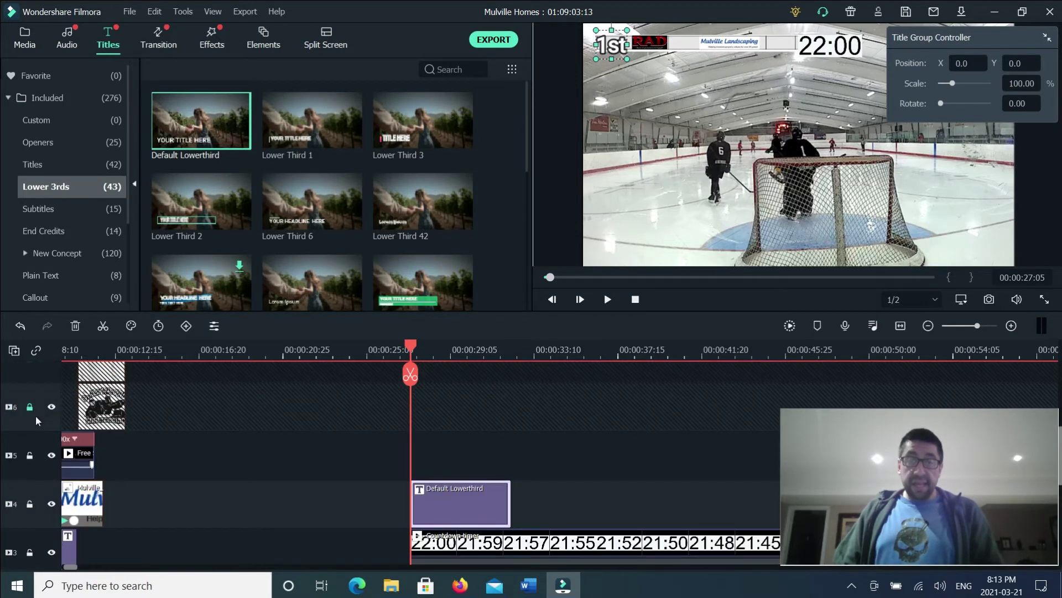
pyautogui.click(29, 454)
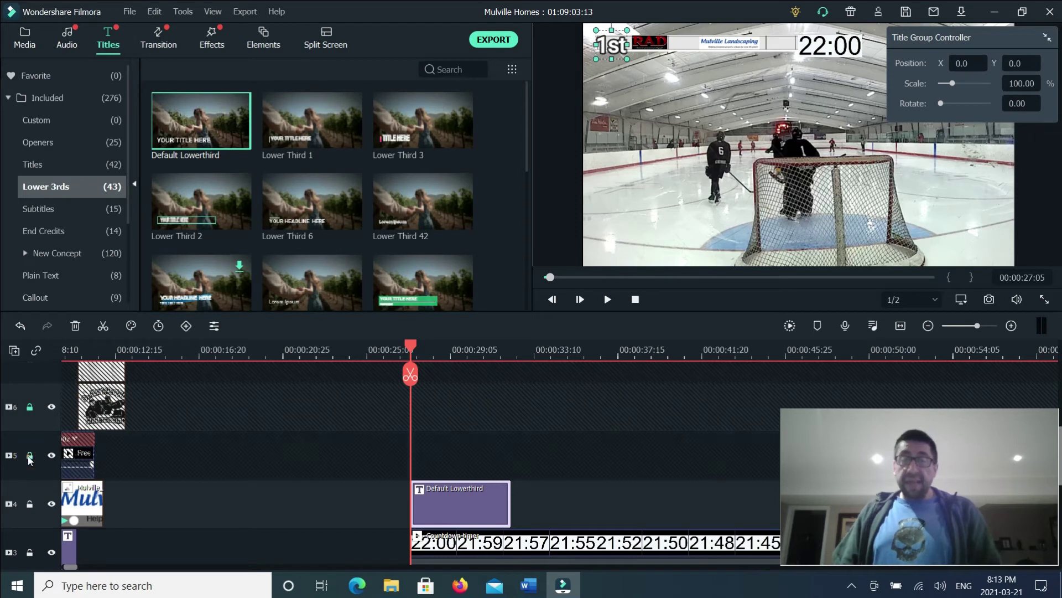
pyautogui.click(30, 408)
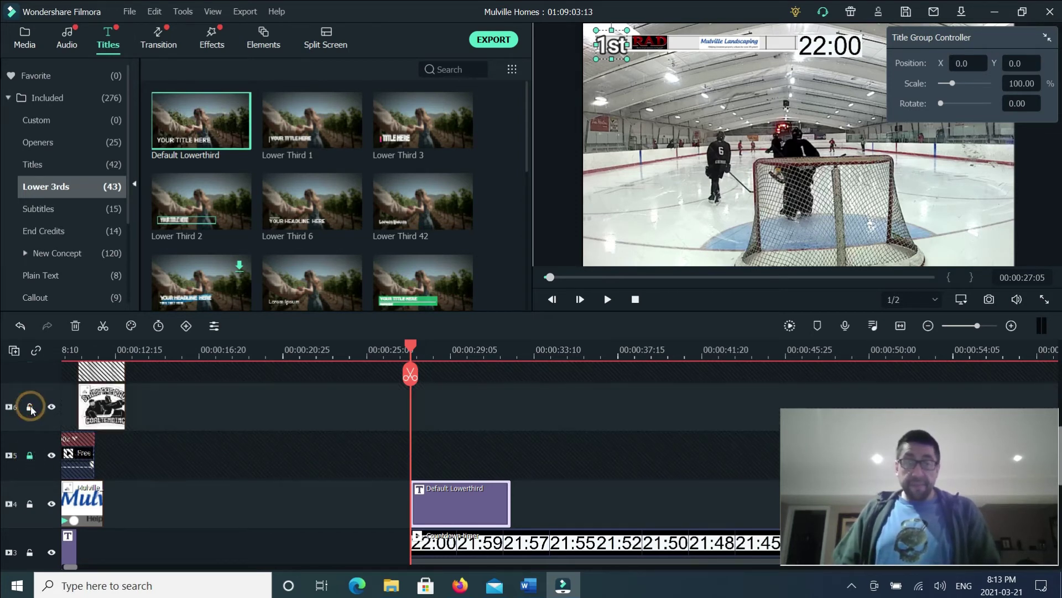
pyautogui.click(30, 456)
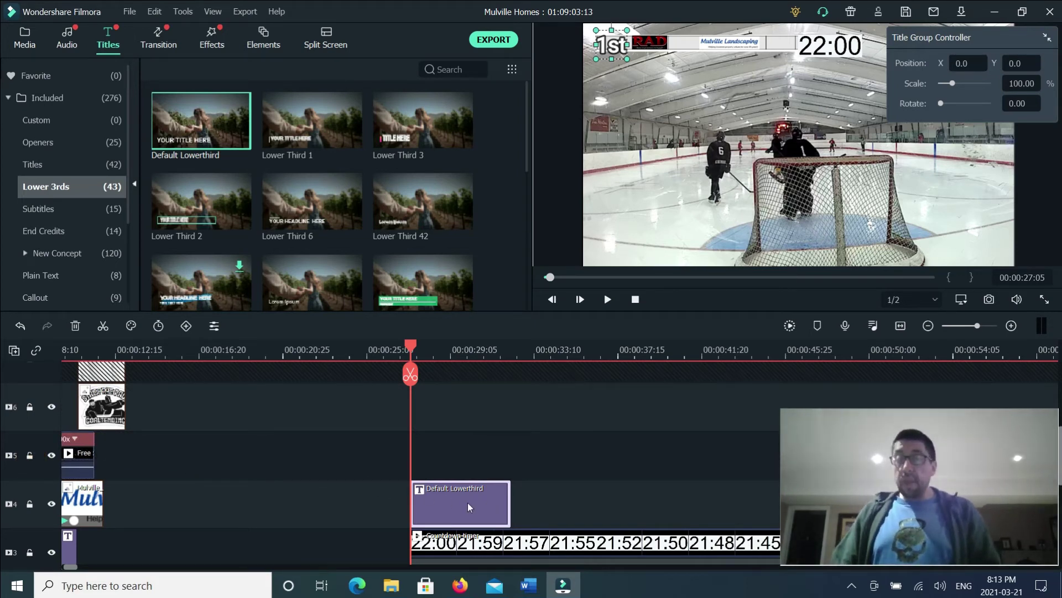
# - Move the playhead to 32:20, just past the 1st title, and paste two copies there
pyautogui.click(511, 356)
pyautogui.click(511, 356)
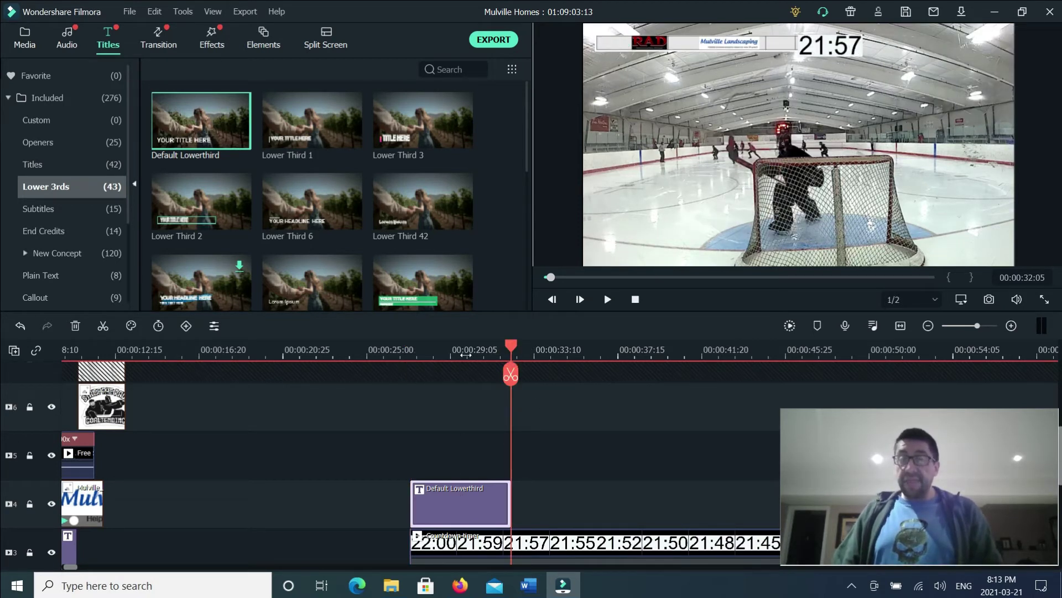
pyautogui.click(464, 354)
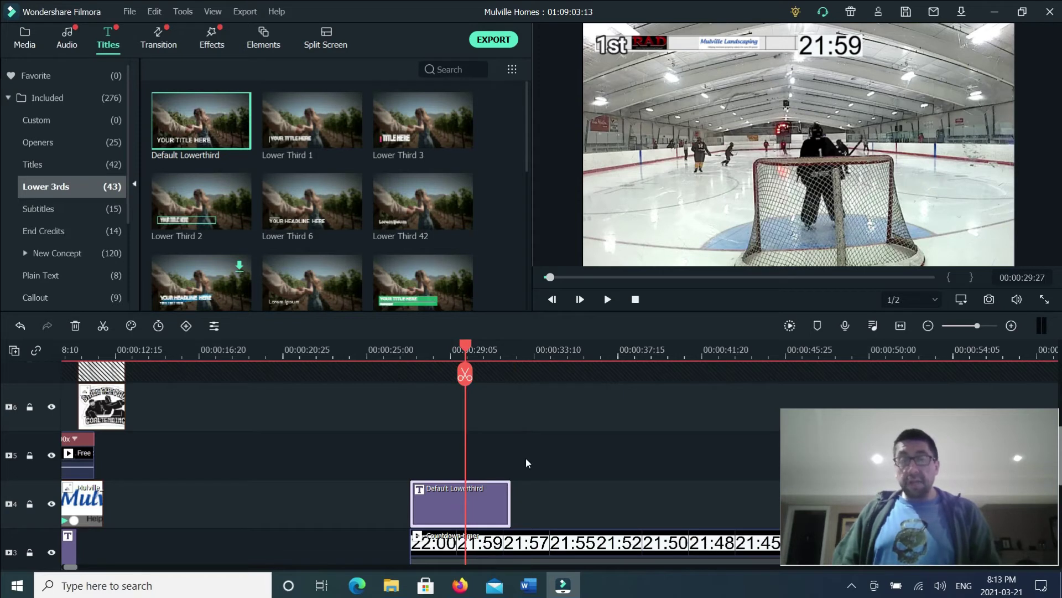
pyautogui.click(521, 357)
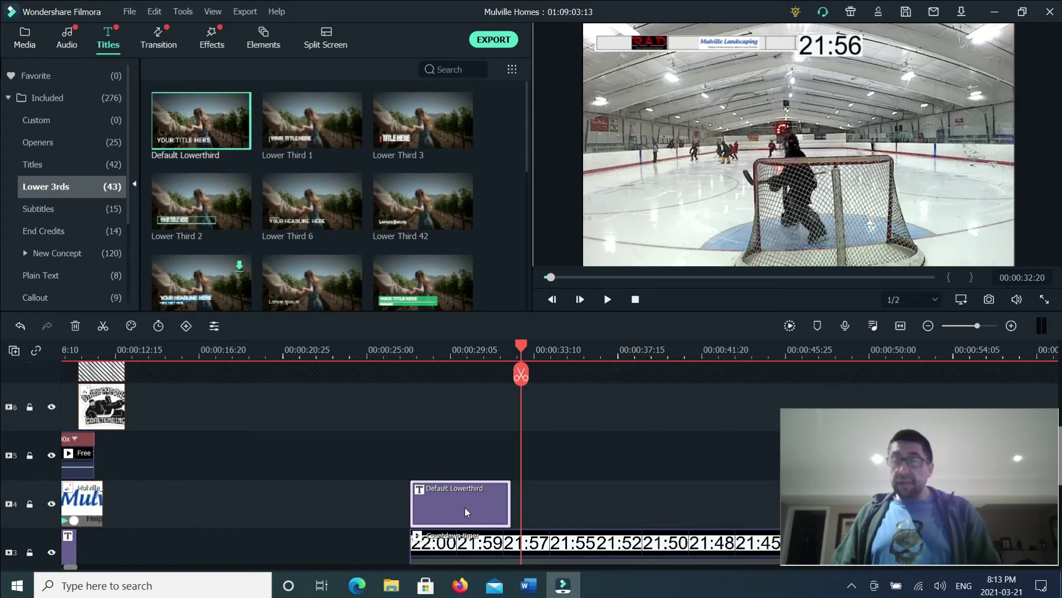
pyautogui.hotkey('ctrl', 'v')
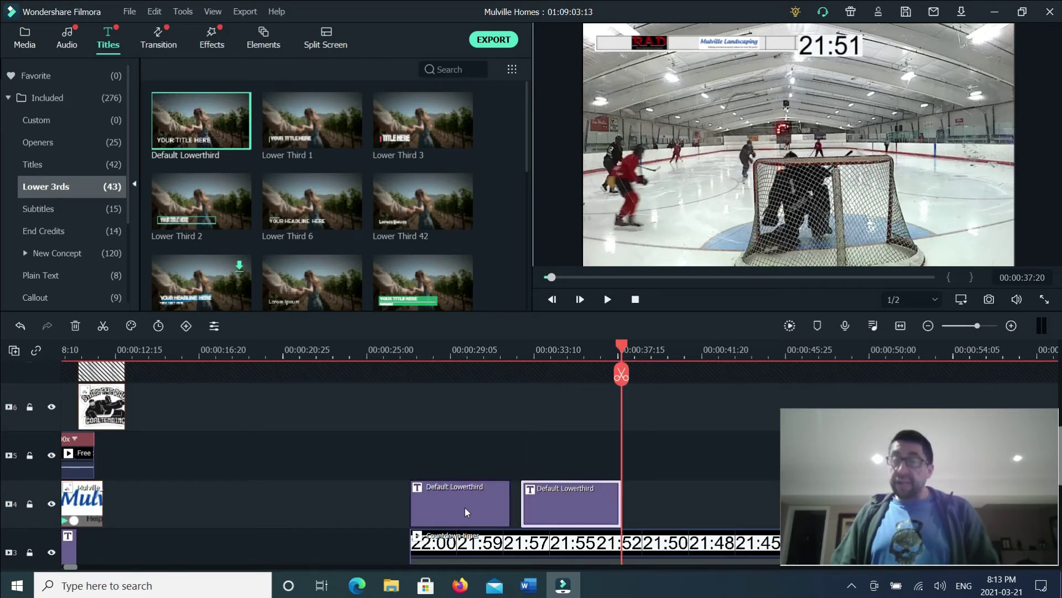
pyautogui.hotkey('ctrl', 'v')
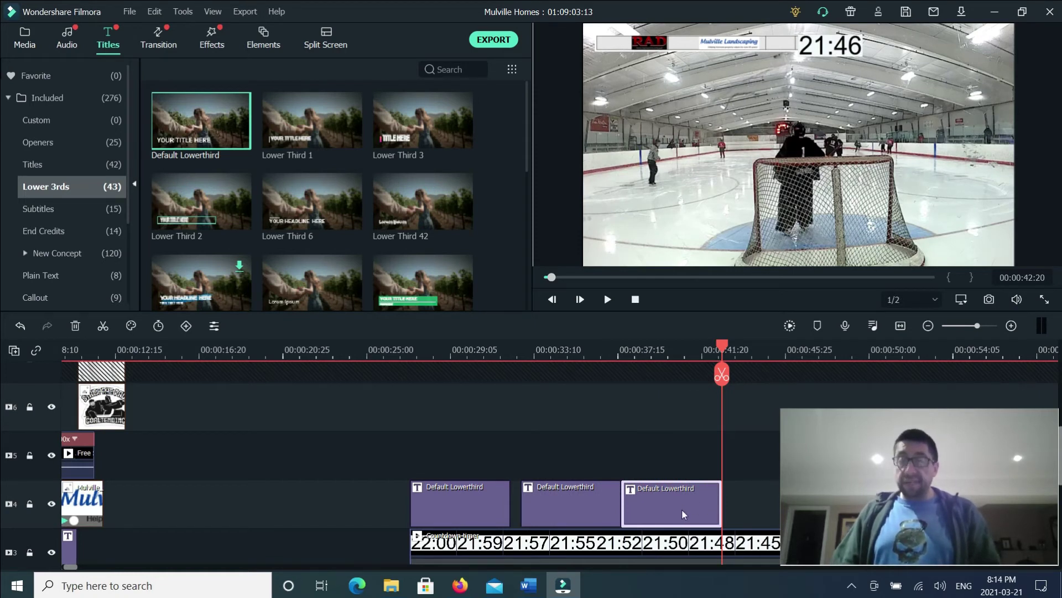
# - Stack the title copies on tracks 5 and 6 at 25s and change the track 5 title to '0'
pyautogui.moveTo(682, 509); pyautogui.dragTo(469, 403)
pyautogui.moveTo(570, 515); pyautogui.dragTo(464, 465)
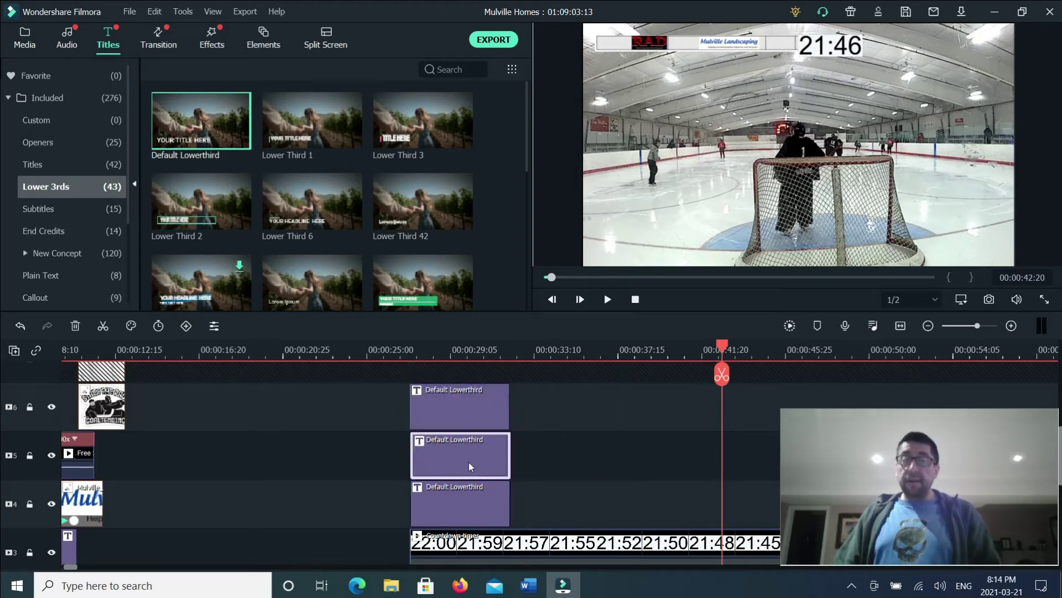
pyautogui.doubleClick(469, 462)
pyautogui.click(286, 136)
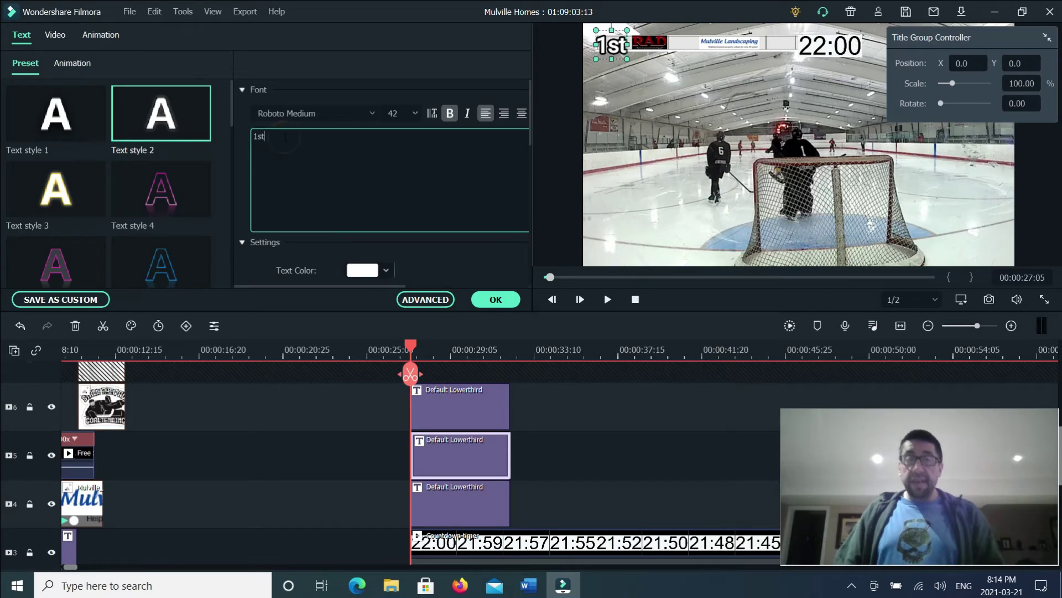
pyautogui.press('BackSpace')
pyautogui.press('BackSpace')
pyautogui.press('BackSpace')
pyautogui.write('0')
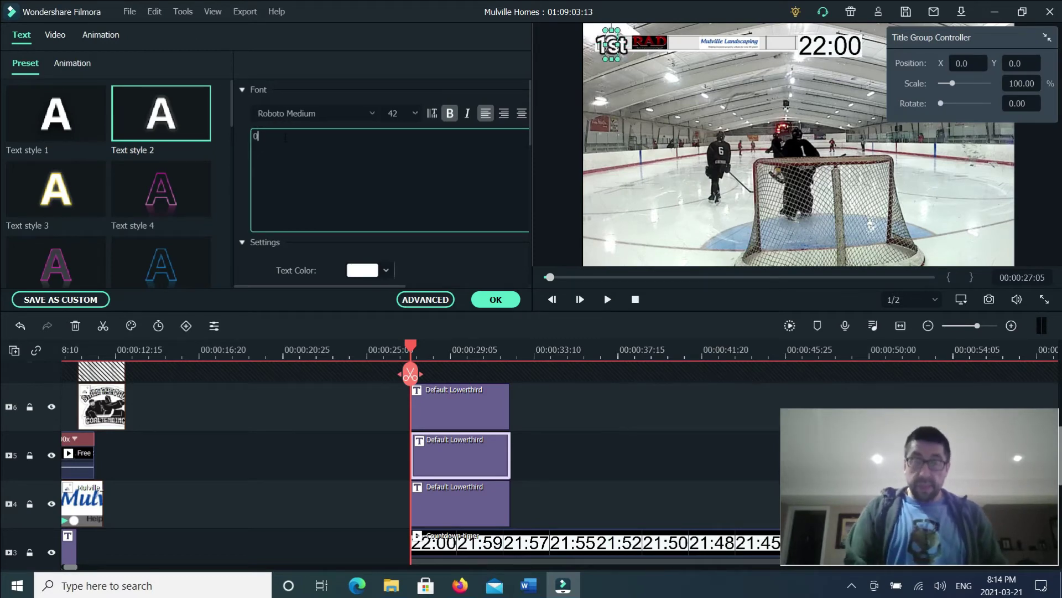
pyautogui.click(492, 299)
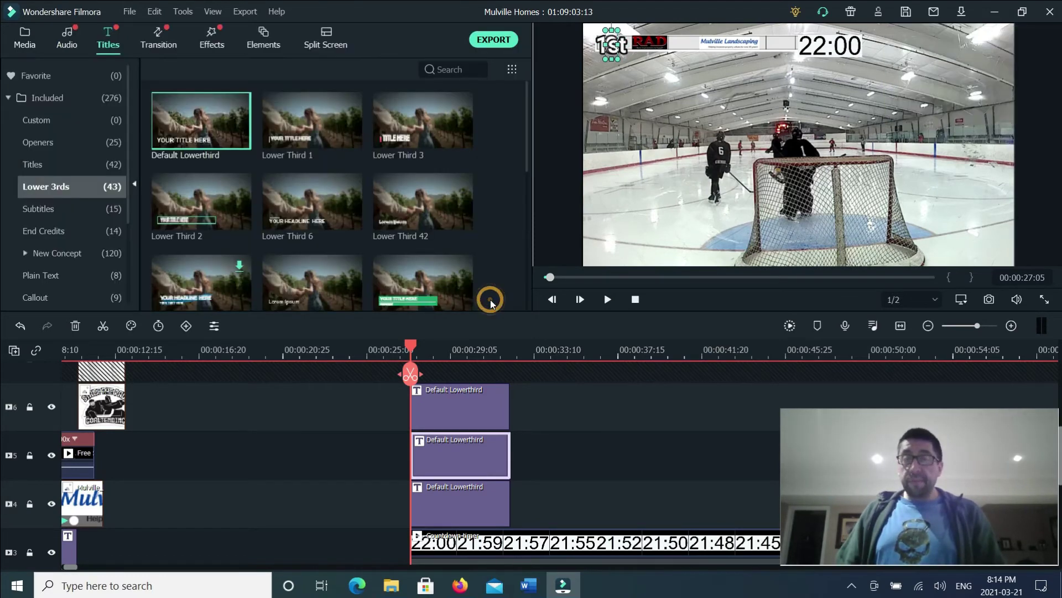
# - Pull the track 6 title aside in the preview and place the first 0 before Mulville Landscaping
pyautogui.click(609, 44)
pyautogui.moveTo(609, 44); pyautogui.dragTo(654, 97)
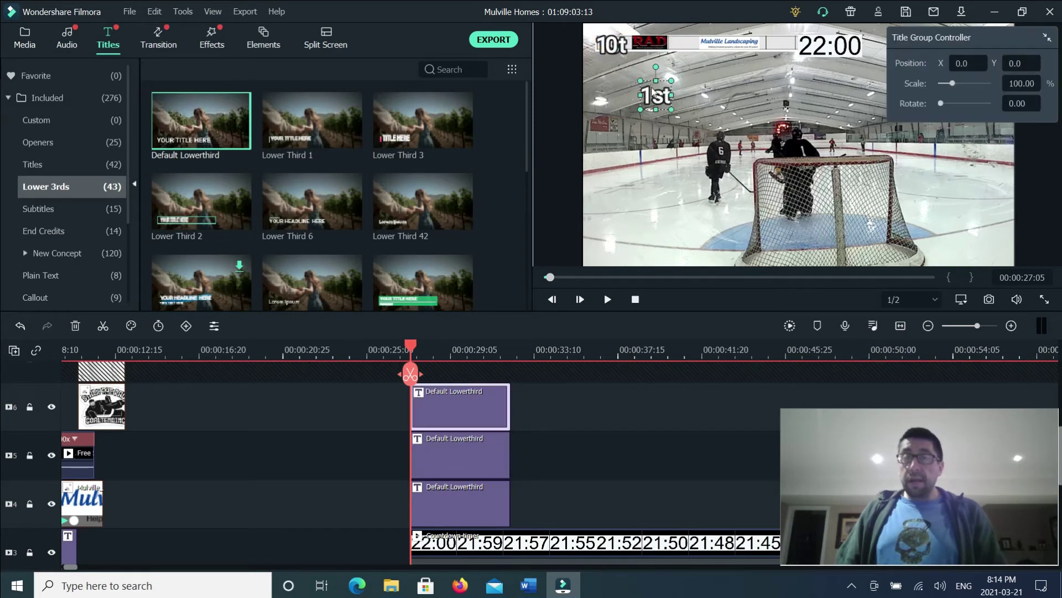
pyautogui.click(615, 44)
pyautogui.moveTo(640, 45); pyautogui.dragTo(685, 47)
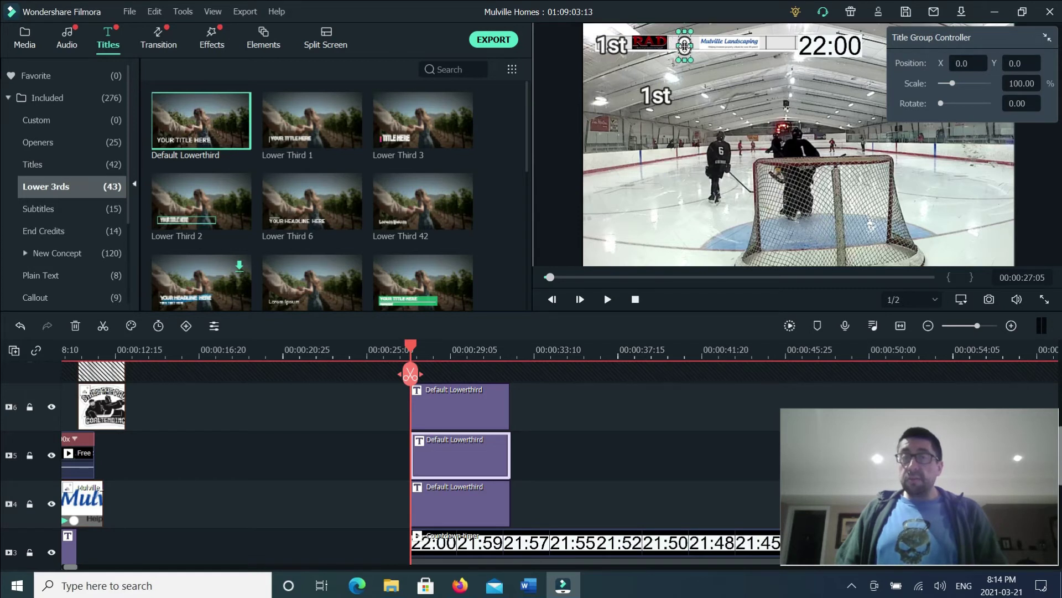
# - Change the track 6 title to '0' and place it beside the 22:00 clock
pyautogui.doubleClick(447, 393)
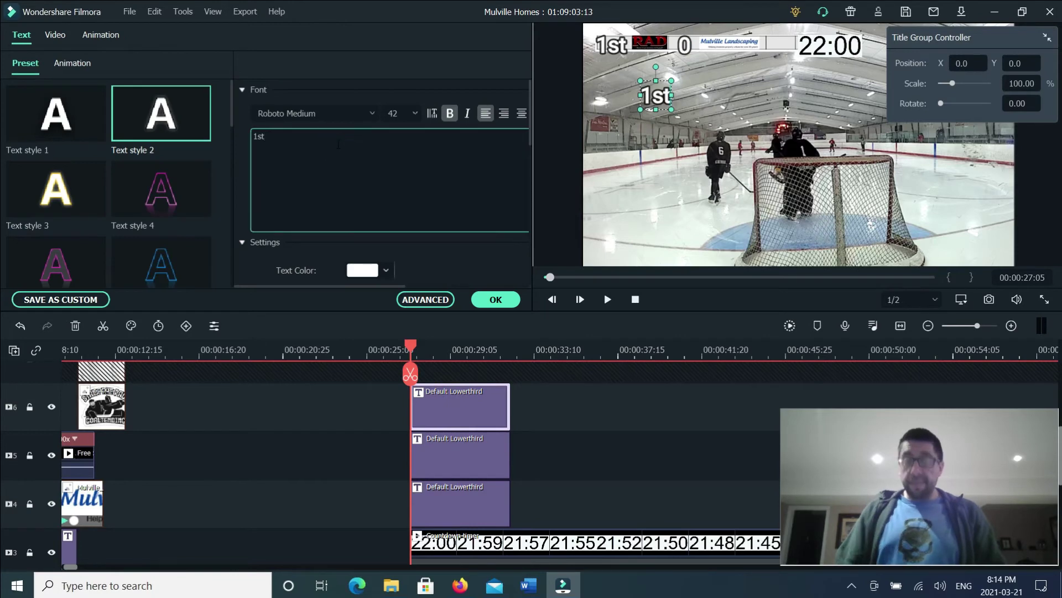
pyautogui.press('BackSpace')
pyautogui.press('BackSpace')
pyautogui.press('BackSpace')
pyautogui.write('0')
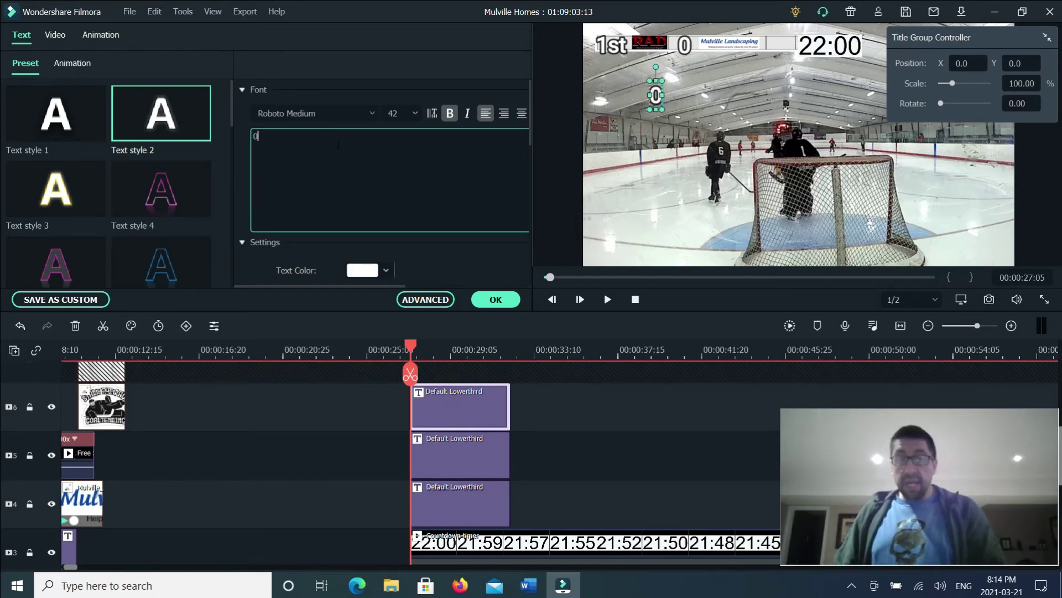
pyautogui.click(496, 299)
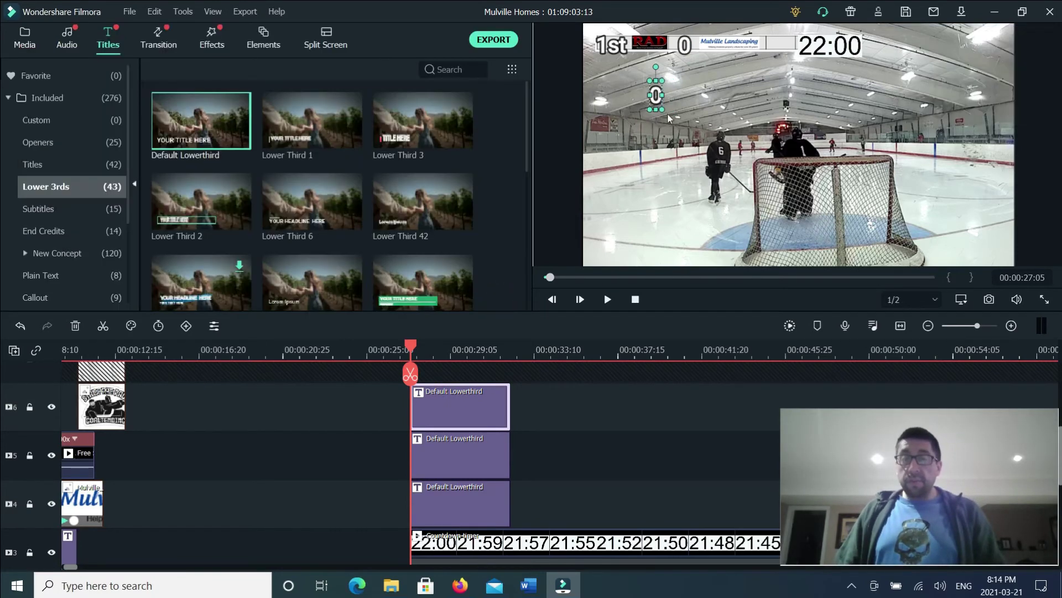
pyautogui.moveTo(656, 95); pyautogui.dragTo(780, 44)
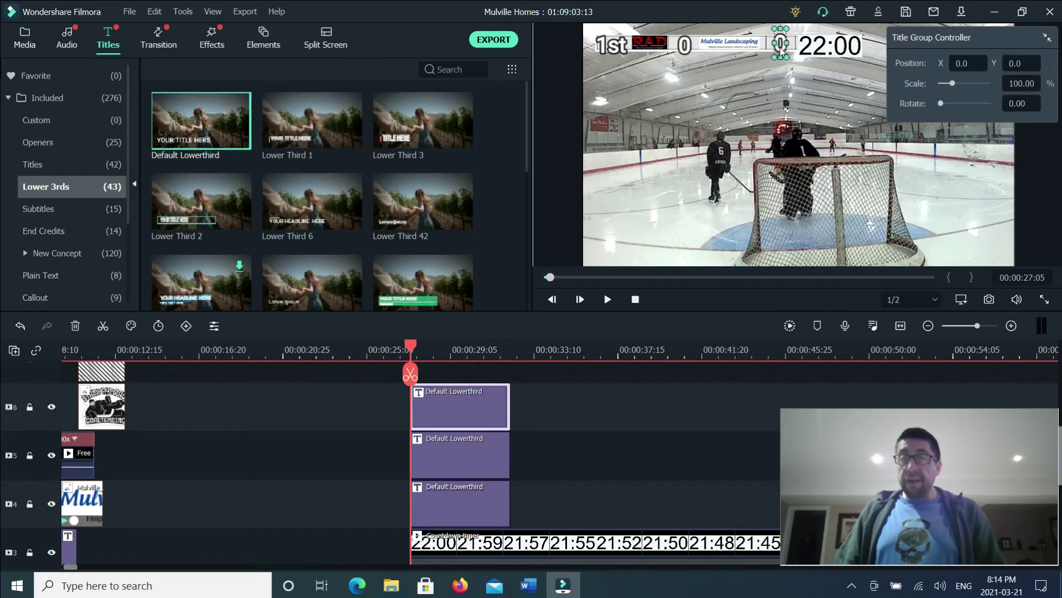
pyautogui.doubleClick(674, 78)
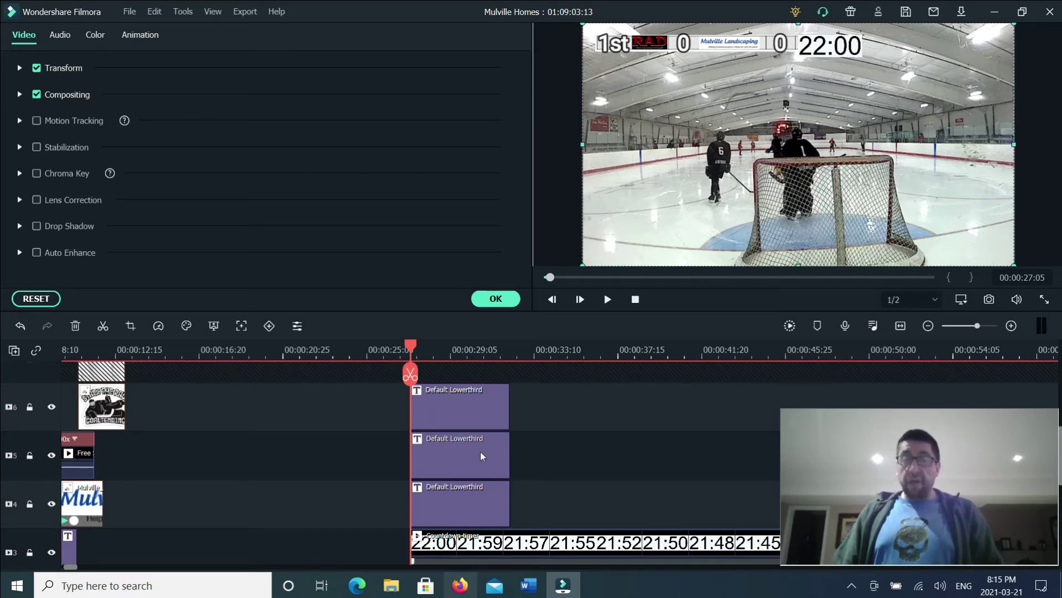
# - Check the track 4 title, then reorder the 1st and 0 title clips across tracks 4–6
pyautogui.doubleClick(463, 515)
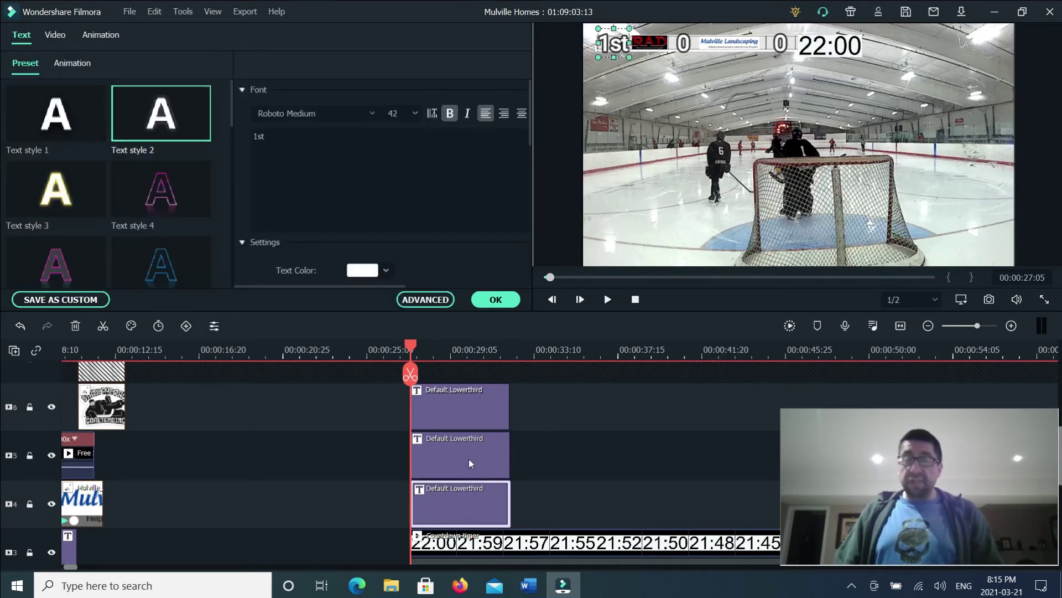
pyautogui.moveTo(469, 459); pyautogui.dragTo(603, 456)
pyautogui.moveTo(473, 477); pyautogui.dragTo(467, 507)
pyautogui.moveTo(465, 401)
pyautogui.mouseDown()
pyautogui.moveTo(560, 453)
pyautogui.moveTo(457, 430)
pyautogui.moveTo(547, 457)
pyautogui.moveTo(456, 411)
pyautogui.mouseUp()
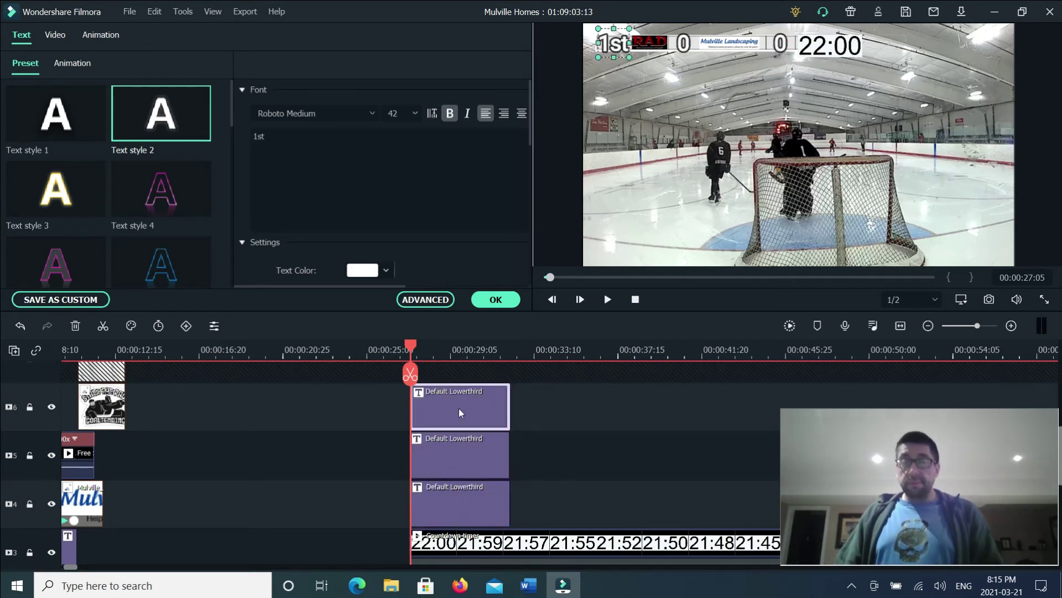
# - Set the track-4 score title's duration to 22 minutes (00:22:05:00)
pyautogui.click(454, 514)
pyautogui.rightClick(454, 514)
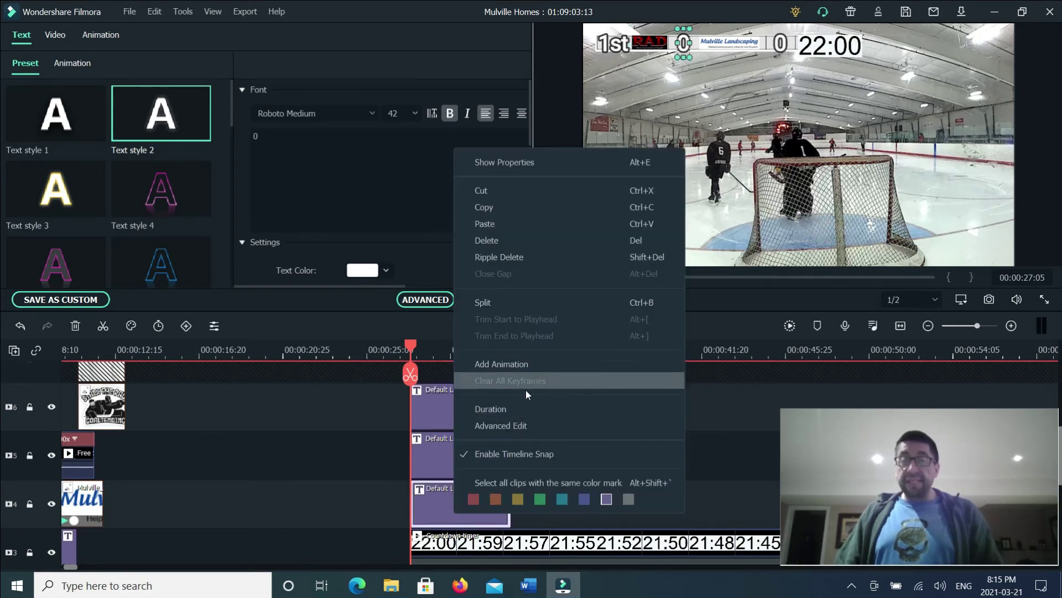
pyautogui.click(528, 408)
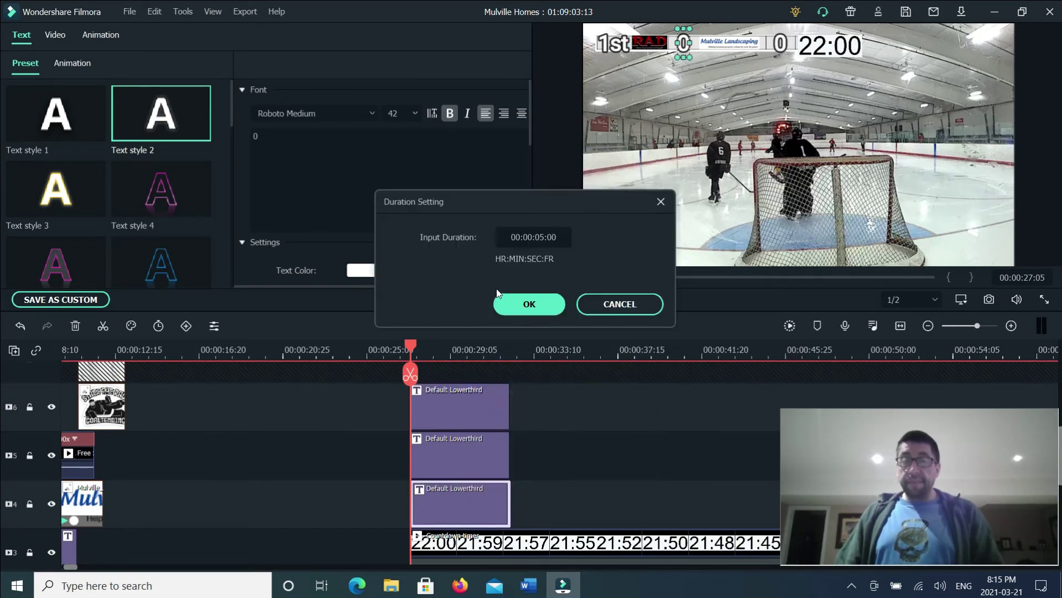
pyautogui.click(530, 238)
pyautogui.click(530, 239)
pyautogui.write('22')
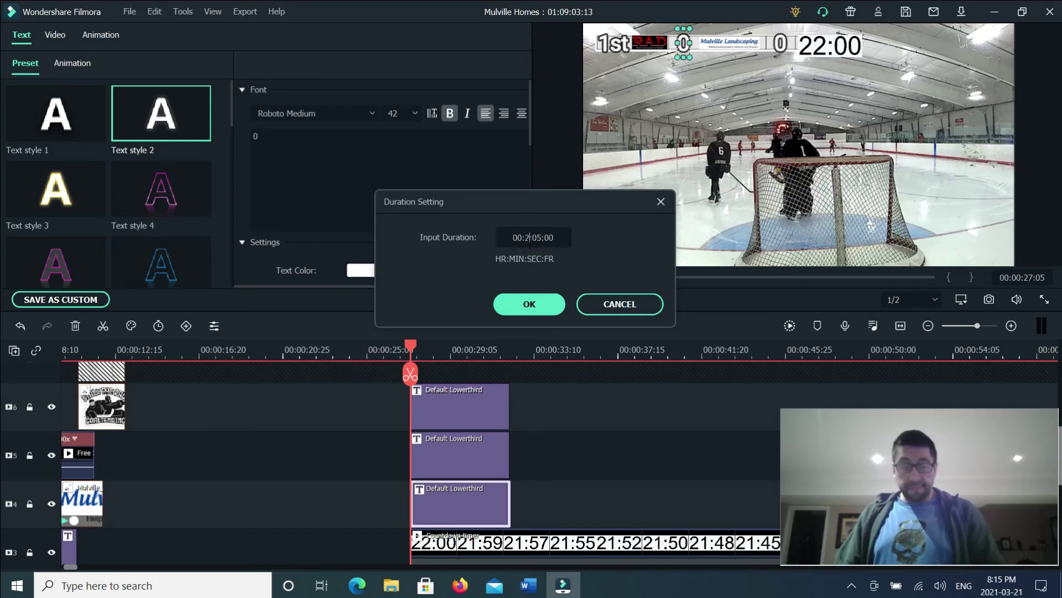
pyautogui.click(530, 304)
# - Set the track-5 score title's duration to 22 minutes as well
pyautogui.rightClick(451, 447)
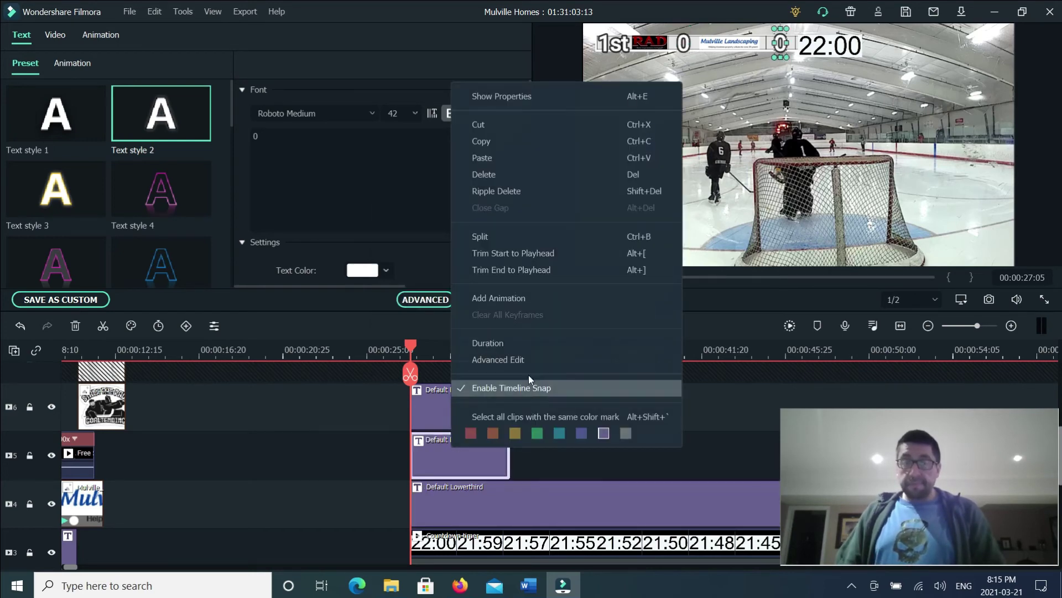
pyautogui.click(500, 348)
pyautogui.click(528, 237)
pyautogui.click(528, 238)
pyautogui.write('22')
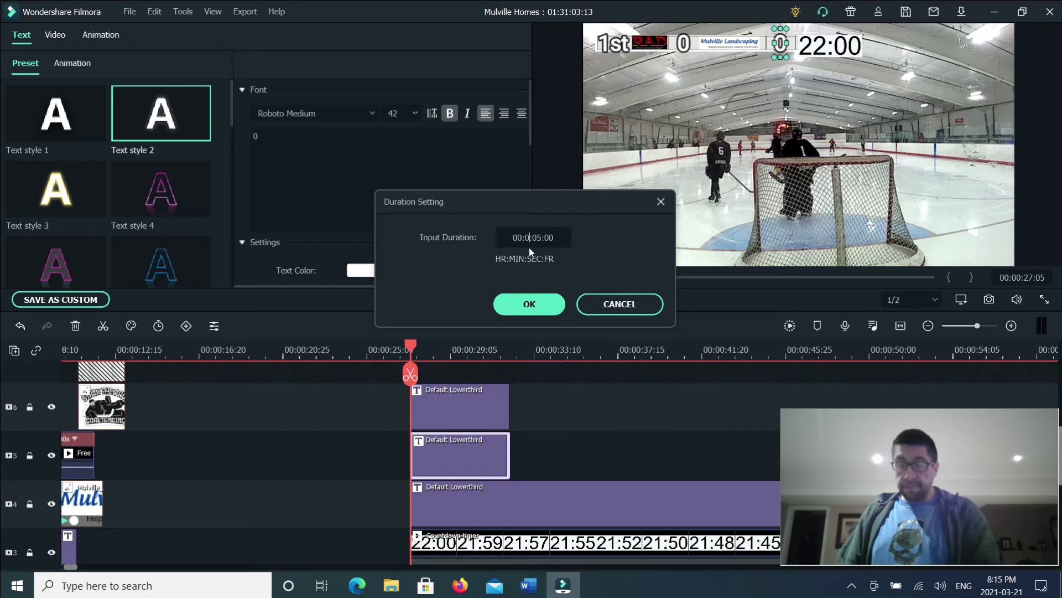
pyautogui.click(530, 304)
# - Extend the '1st' period title's duration to 22 minutes
pyautogui.rightClick(467, 402)
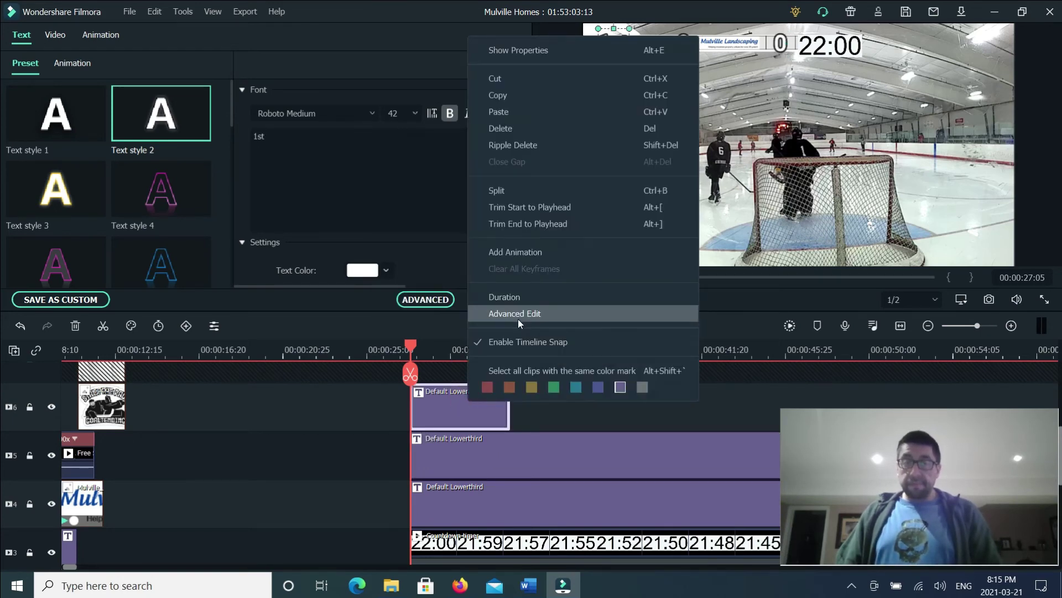
pyautogui.click(525, 310)
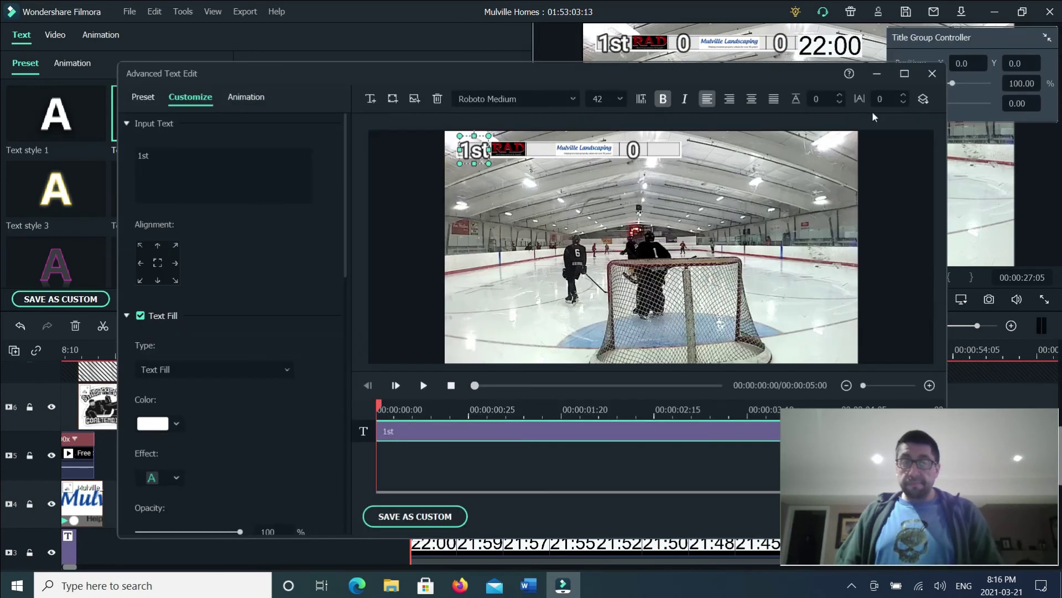
pyautogui.press('Escape')
pyautogui.rightClick(459, 410)
pyautogui.click(534, 297)
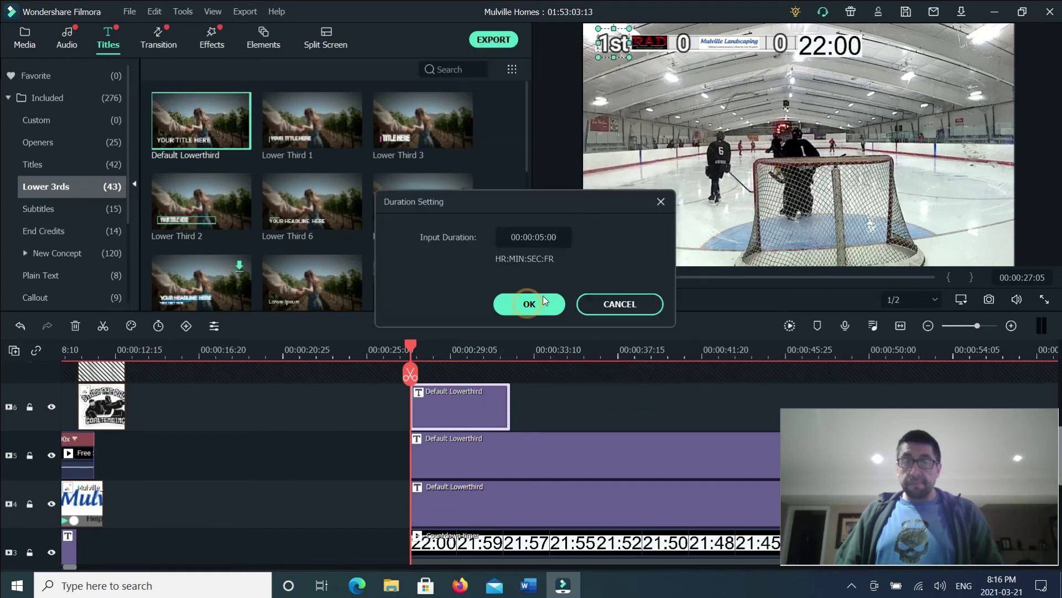
pyautogui.click(531, 238)
pyautogui.write('22')
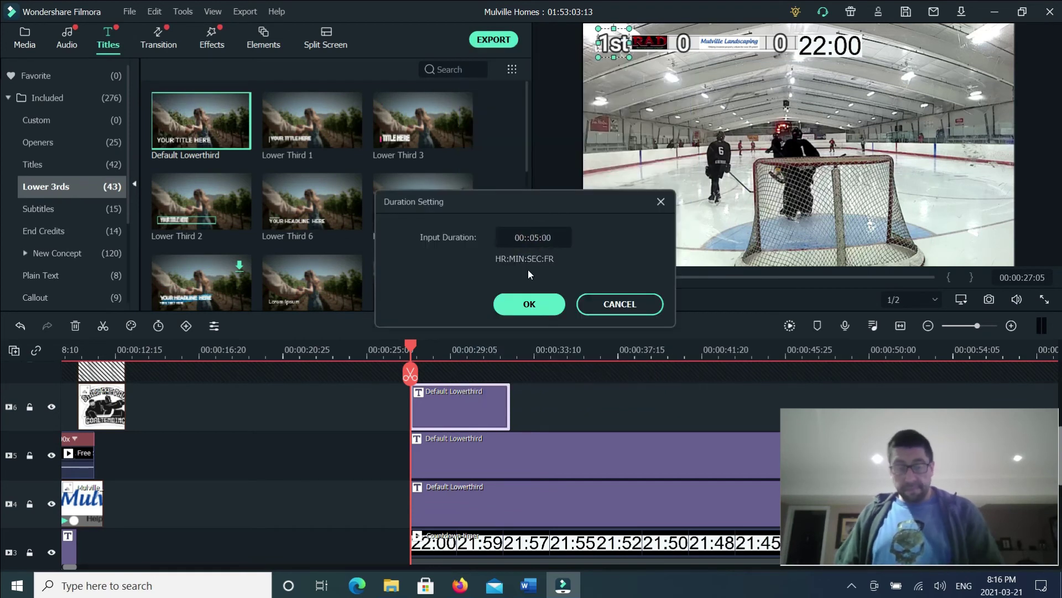
pyautogui.click(527, 301)
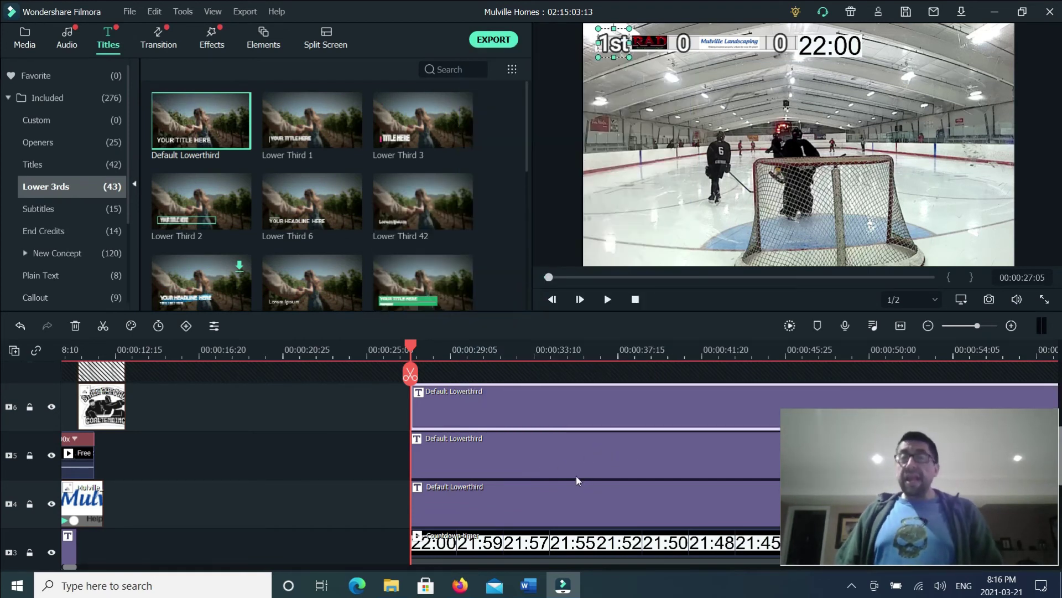
pyautogui.scroll(-1, 528, 429)
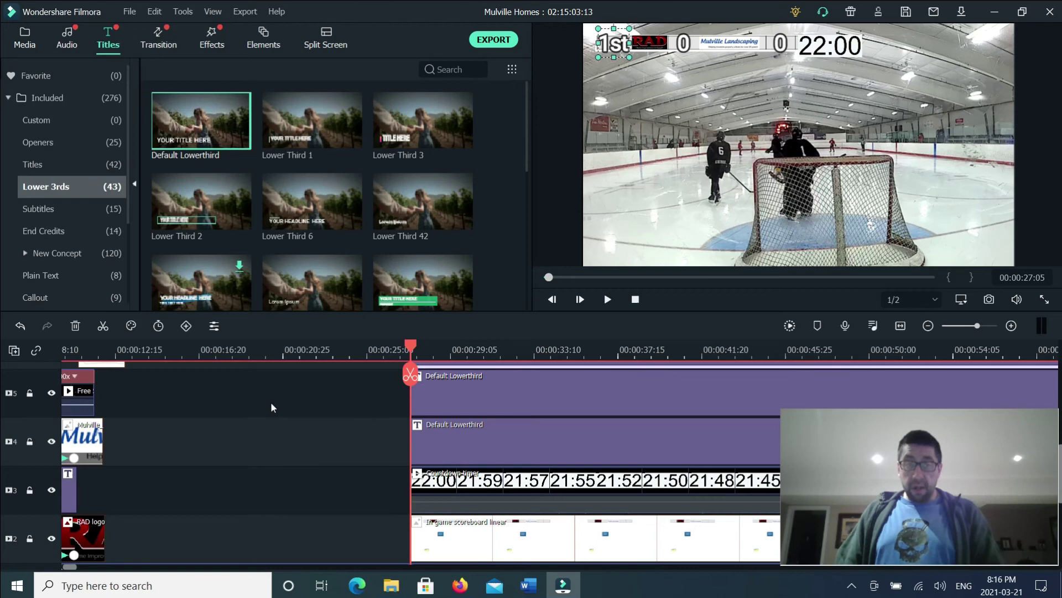
pyautogui.scroll(2, 291, 412)
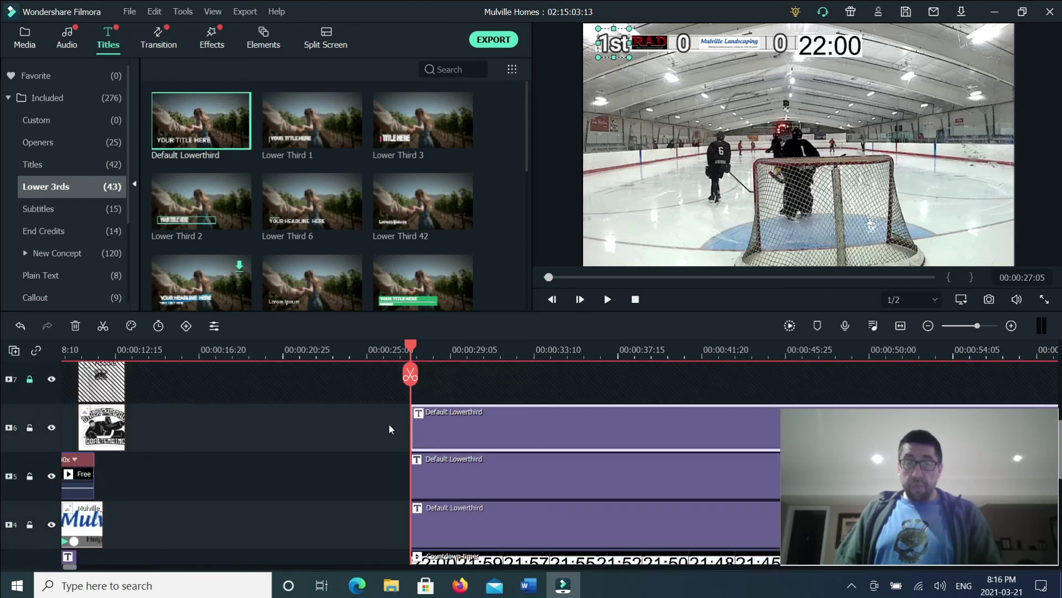
pyautogui.scroll(-1, 398, 402)
pyautogui.scroll(-1, 373, 489)
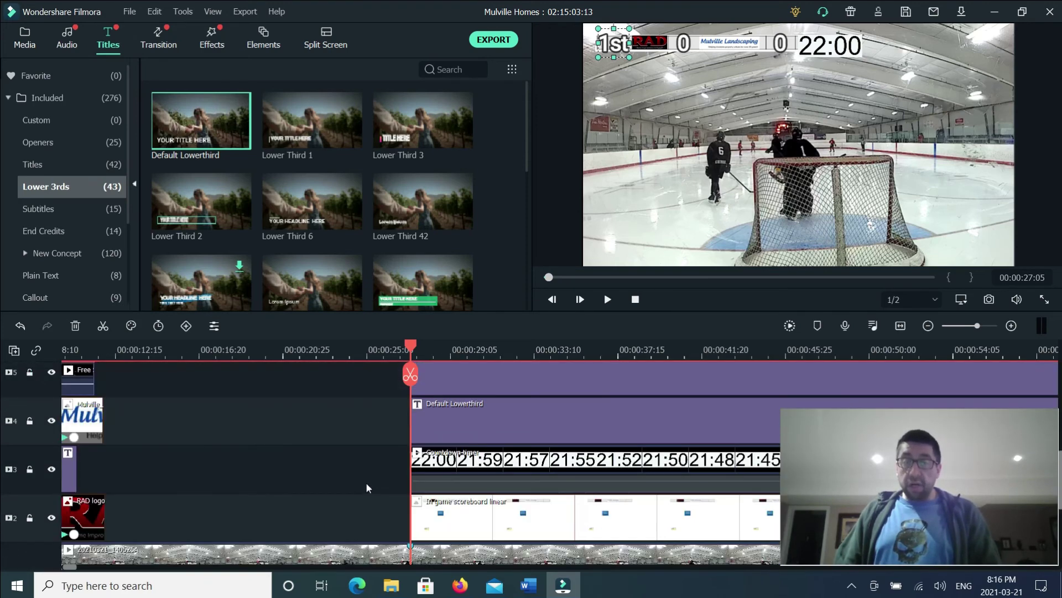
pyautogui.scroll(-1, 363, 488)
pyautogui.scroll(1, 457, 485)
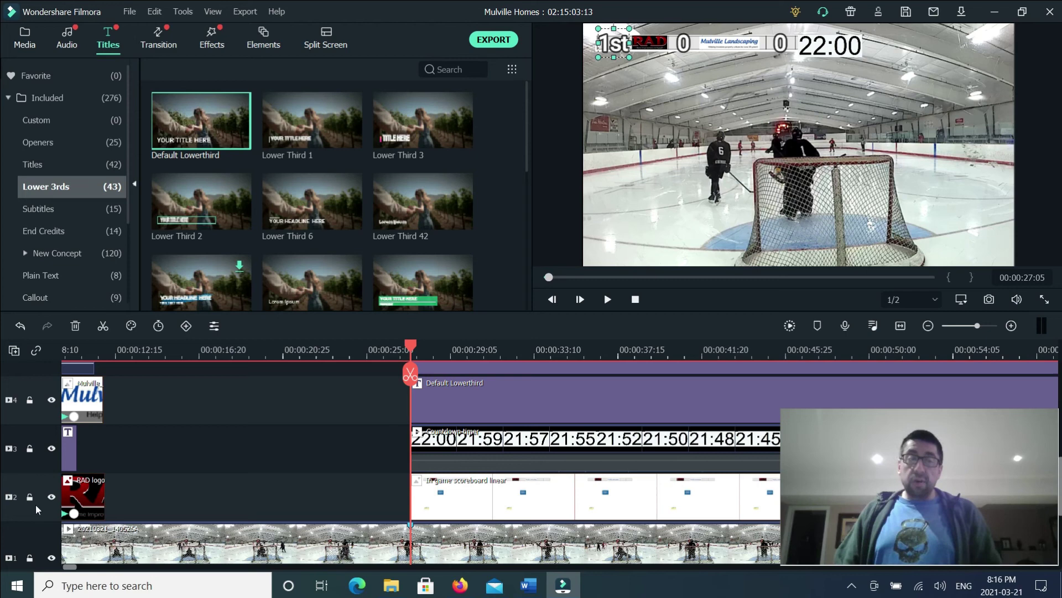
# - Set every timeline track height to Small via Adjust Track Height in the track header menu
pyautogui.click(36, 531)
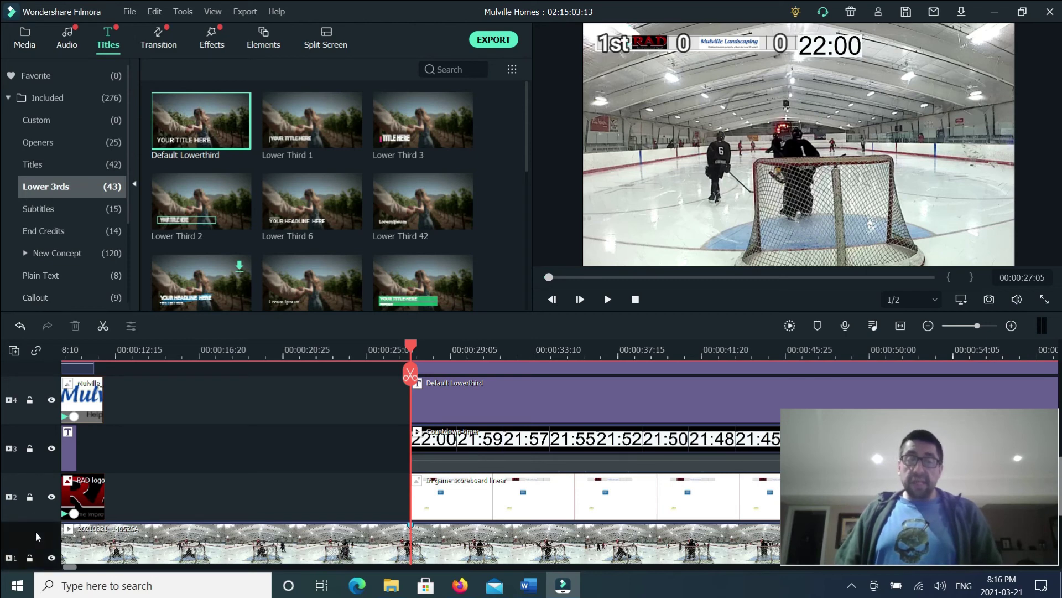
pyautogui.rightClick(35, 531)
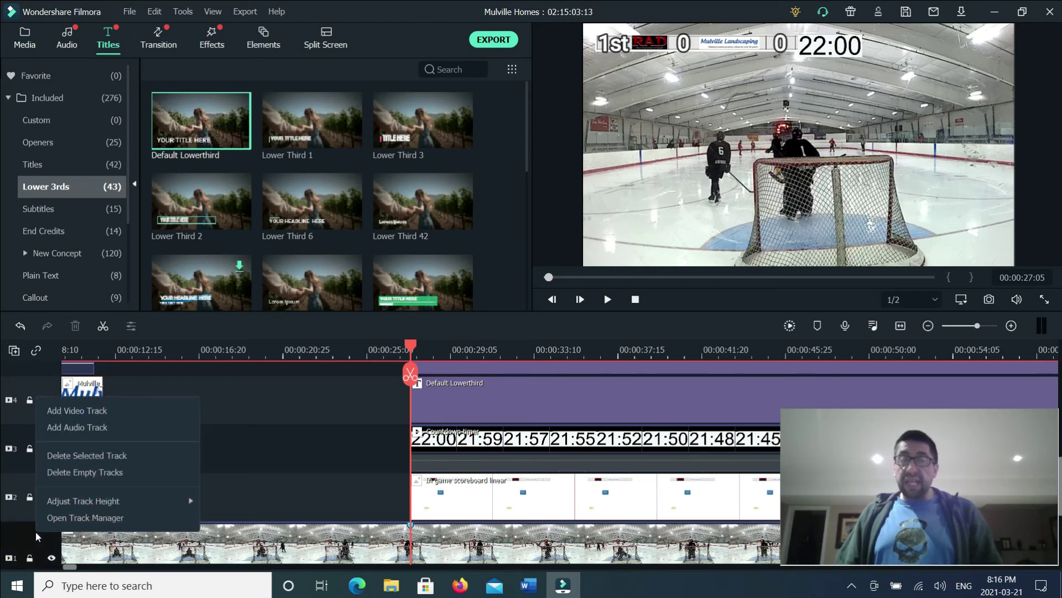
pyautogui.moveTo(150, 499)
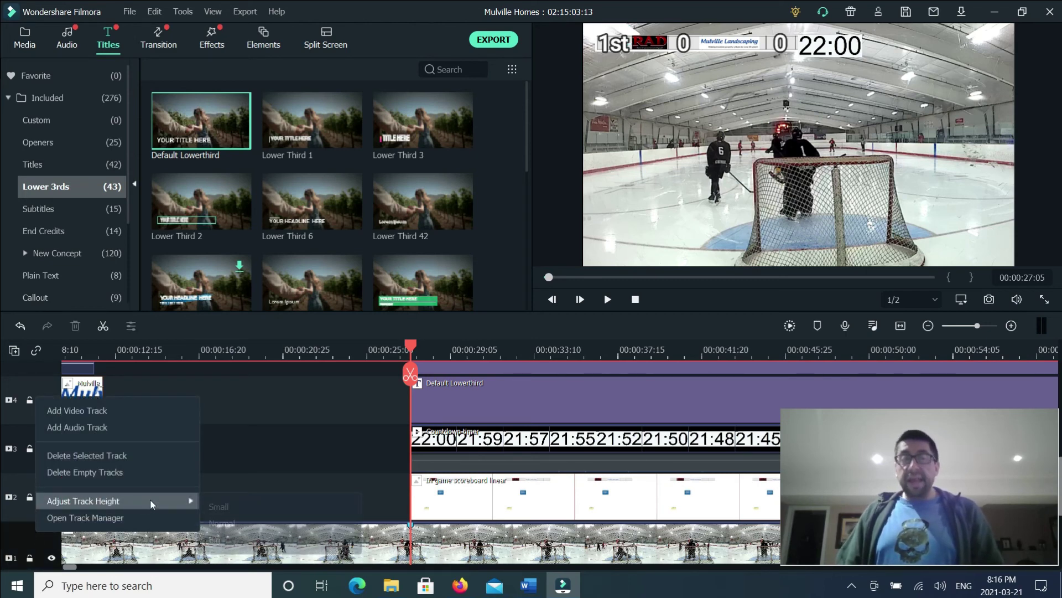
pyautogui.click(230, 500)
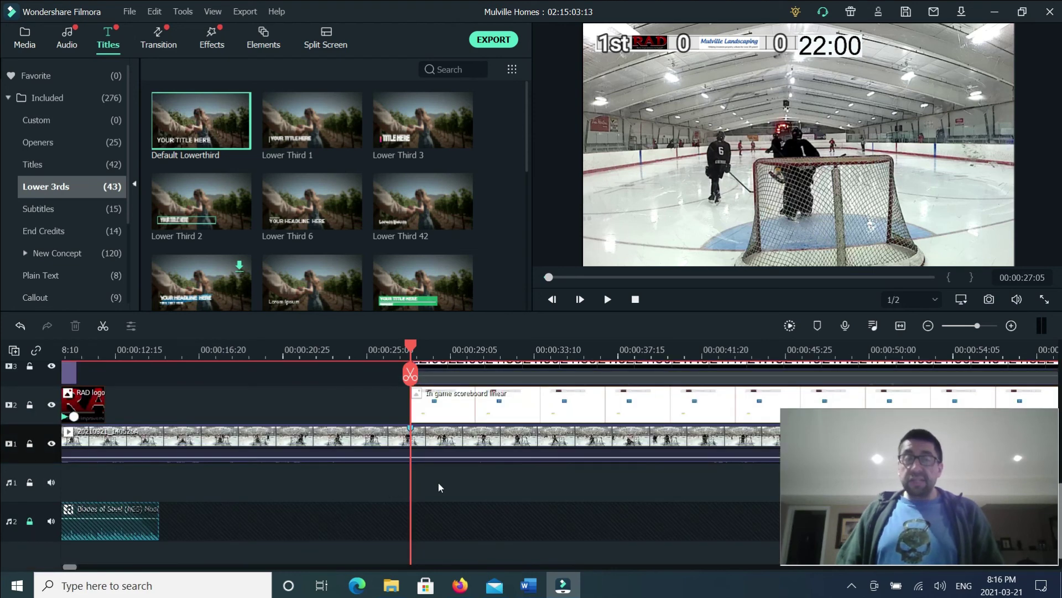
pyautogui.scroll(2, 439, 484)
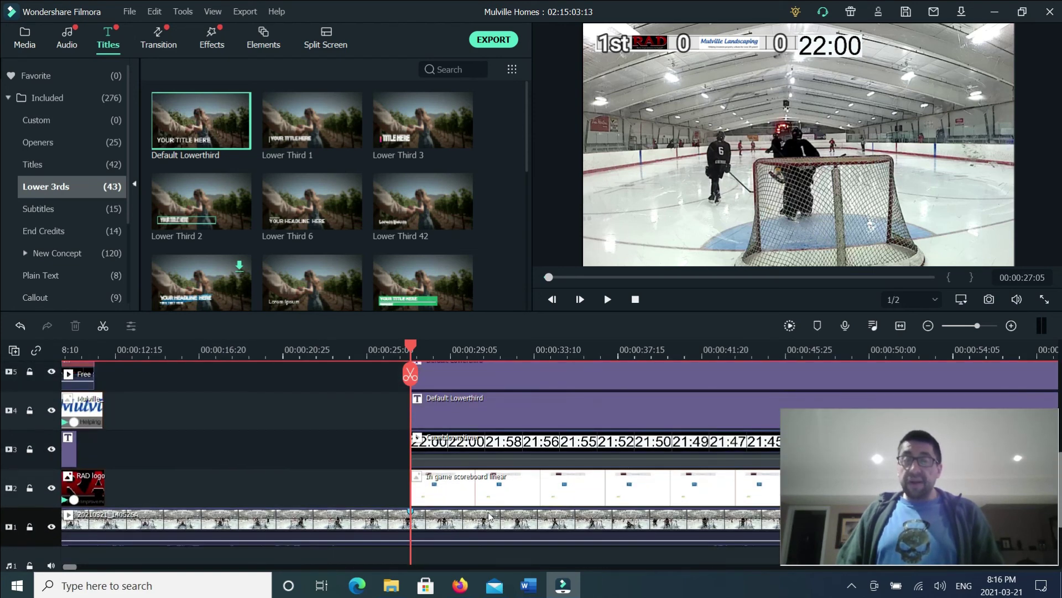
pyautogui.scroll(1, 489, 516)
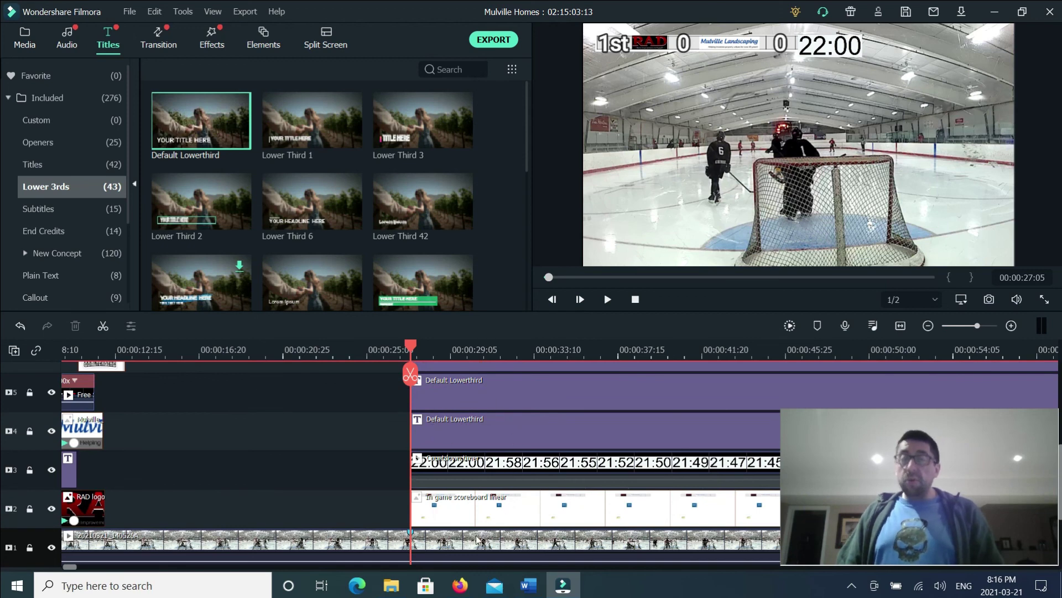